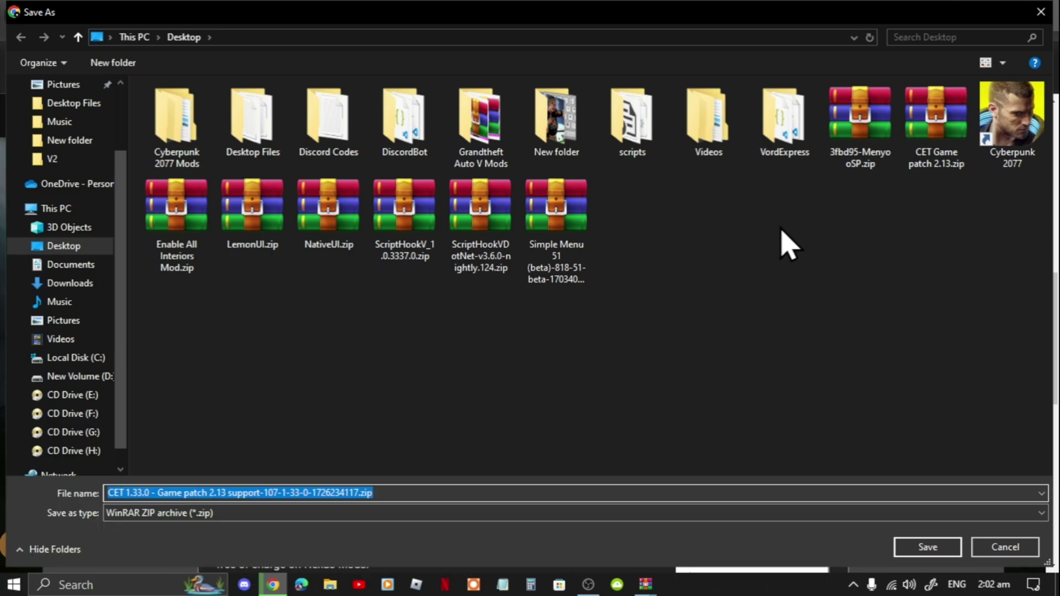
Step: Cancel saving the CET 1.33.0 archive and open the files list of the Simple Menu mod page
click(1042, 11)
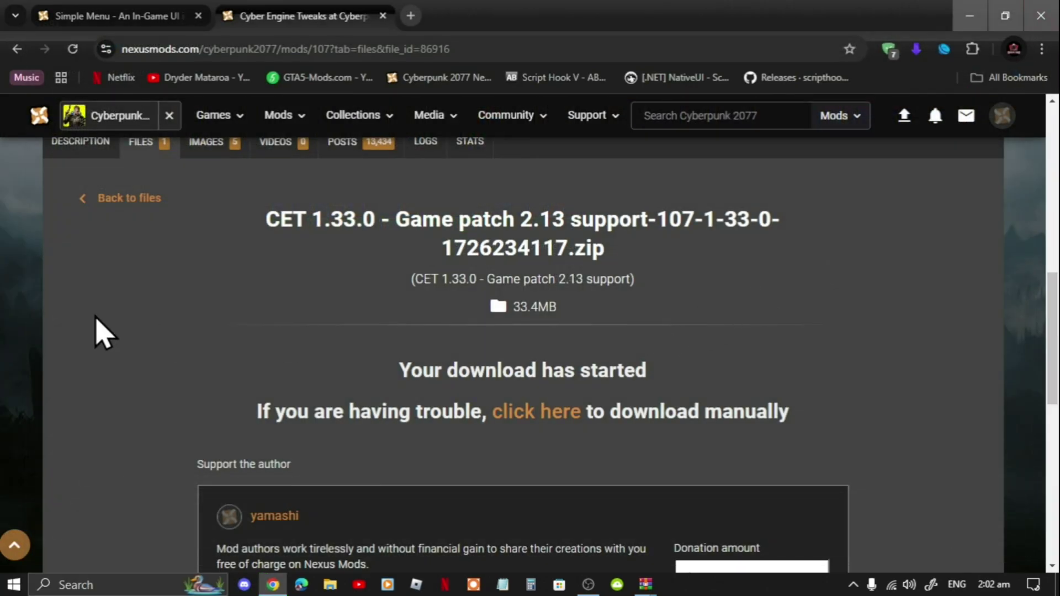
click(113, 17)
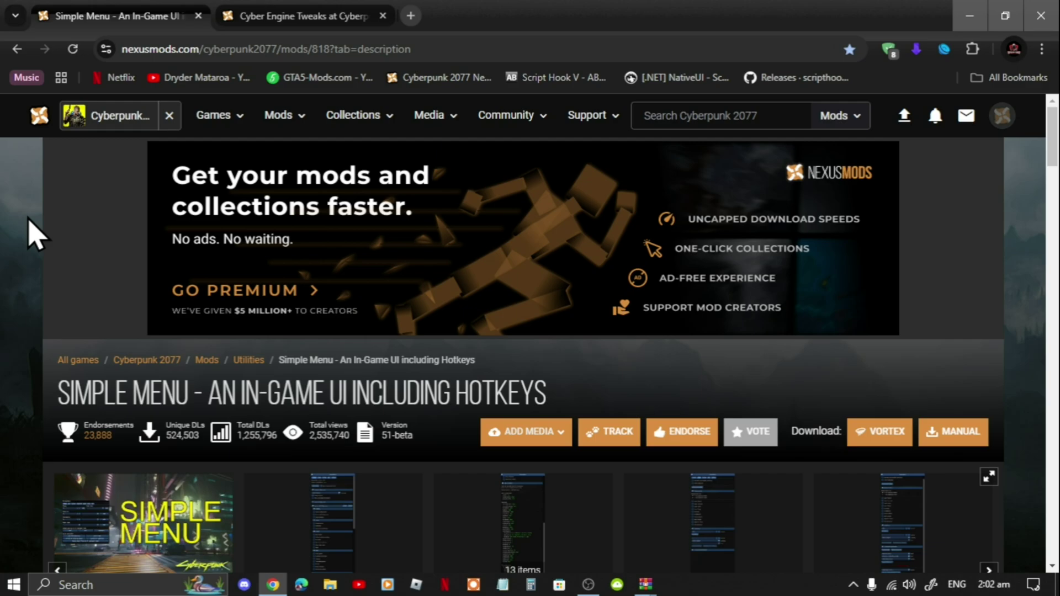
scroll(33, 235, down, 10)
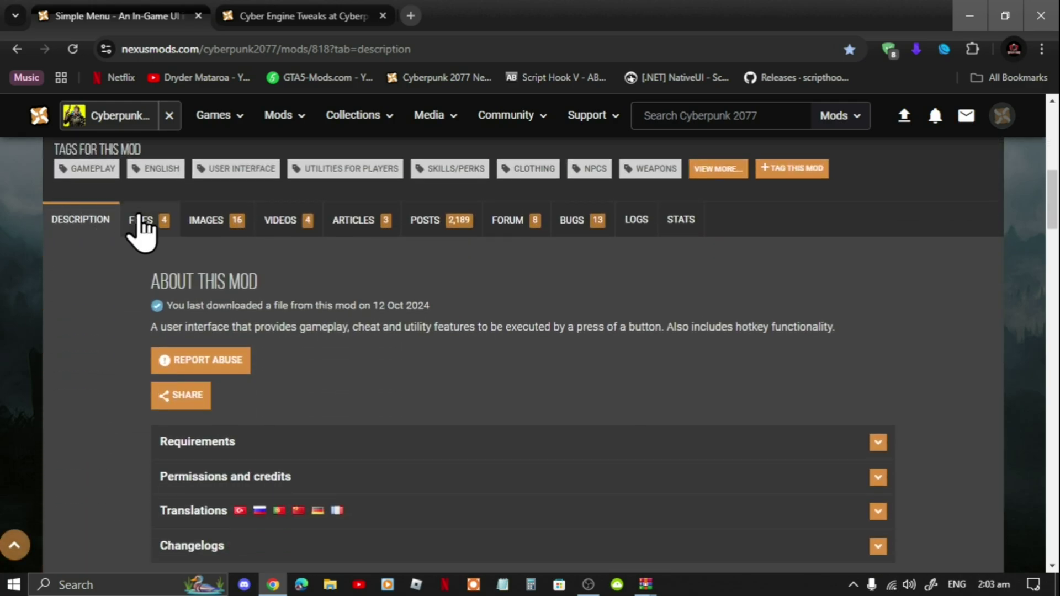
click(141, 221)
scroll(382, 258, down, 3)
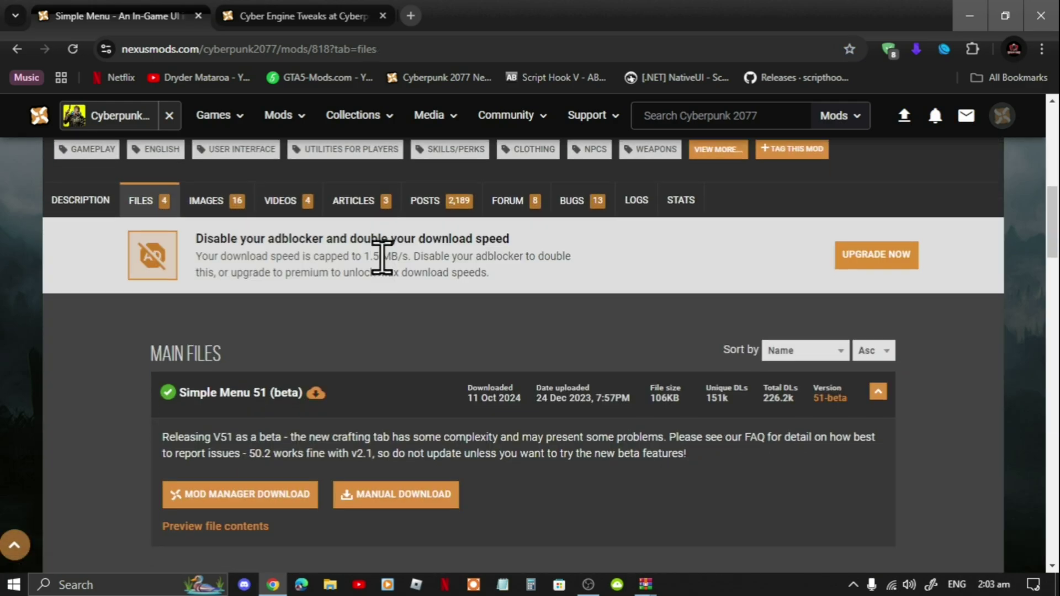
Step: Start a manual slow download of Simple Menu 51 (beta), continuing past the additional-files requirement
click(440, 335)
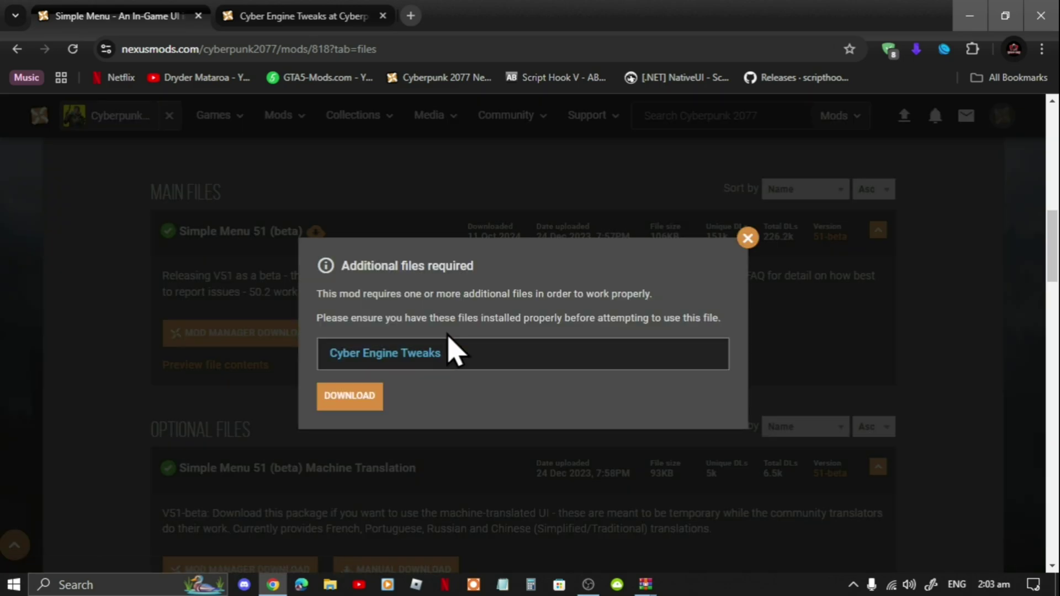
click(352, 395)
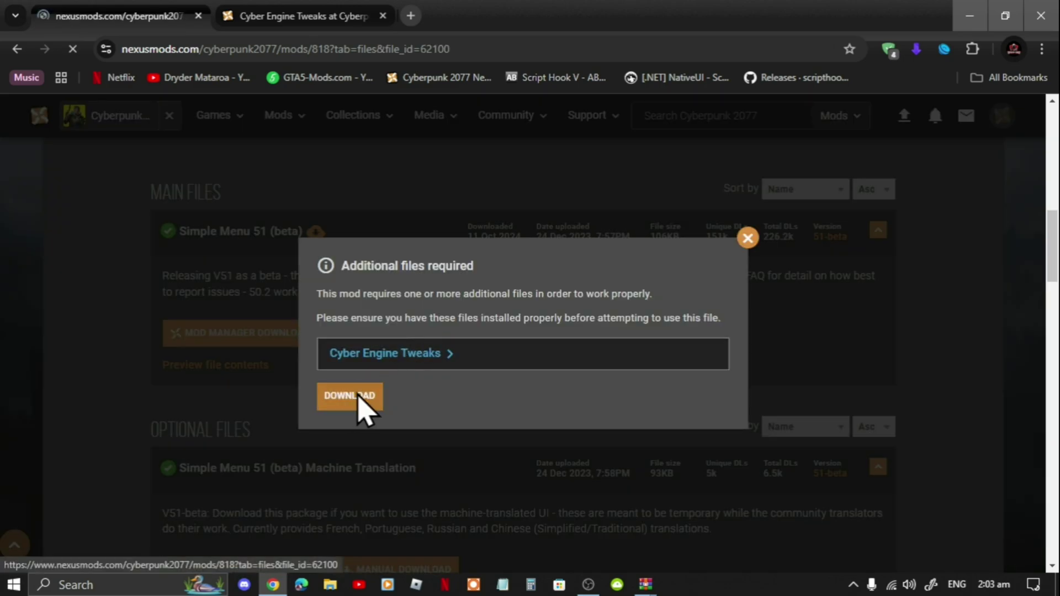
scroll(440, 348, down, 2)
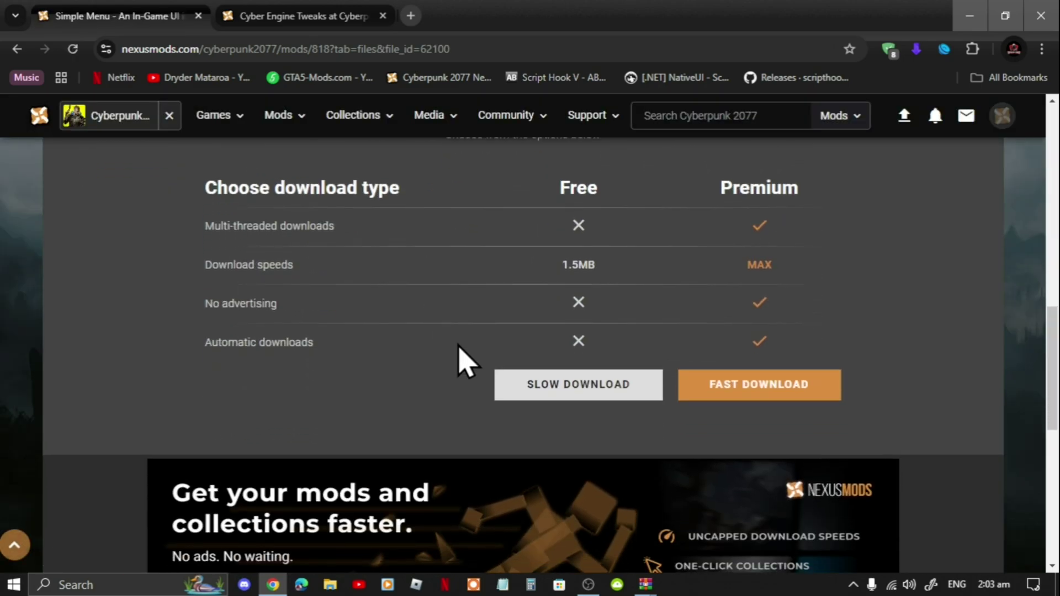
click(568, 401)
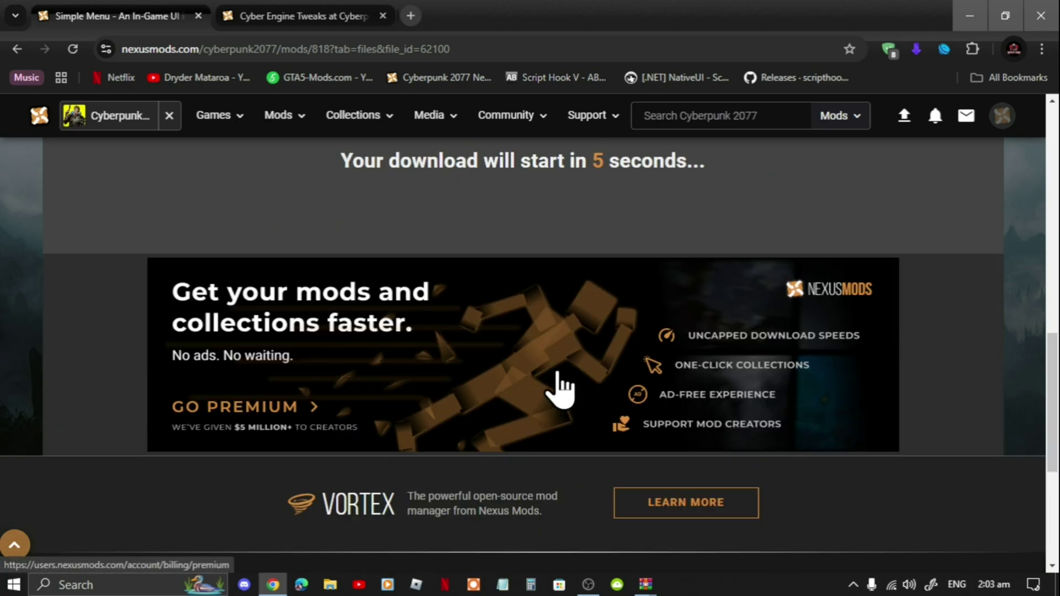
scroll(566, 383, up, 3)
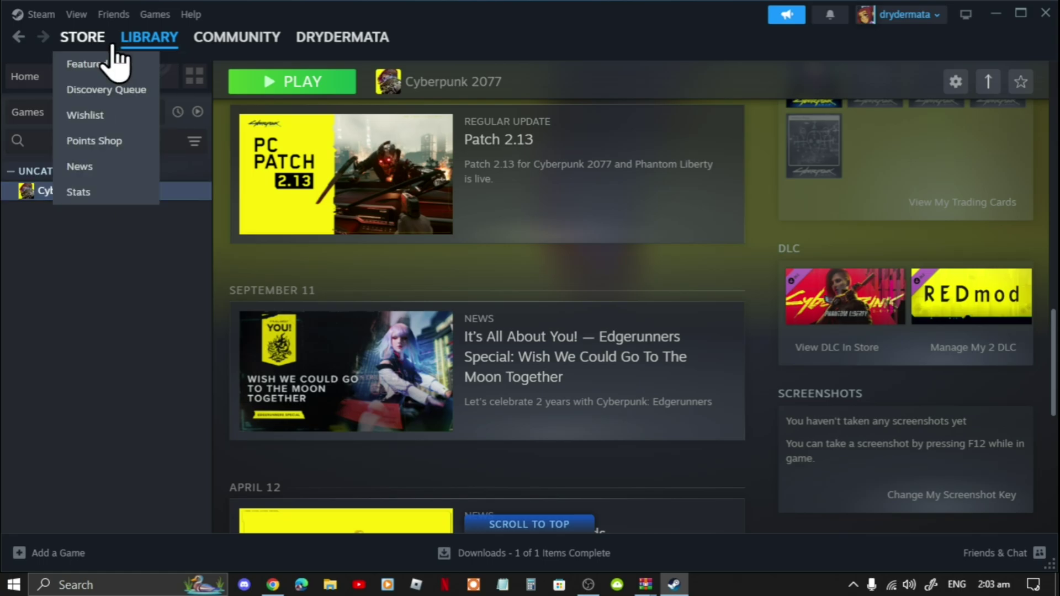
Step: In Steam, view the Cyberpunk 2077 REDmod store page and check whether the DLC is already owned
click(91, 38)
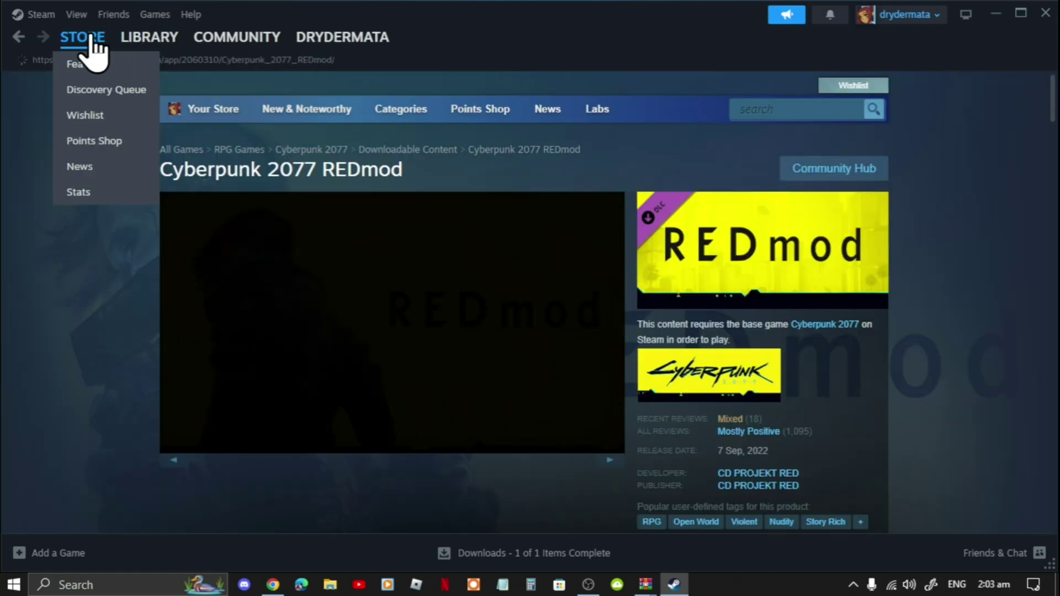
click(784, 110)
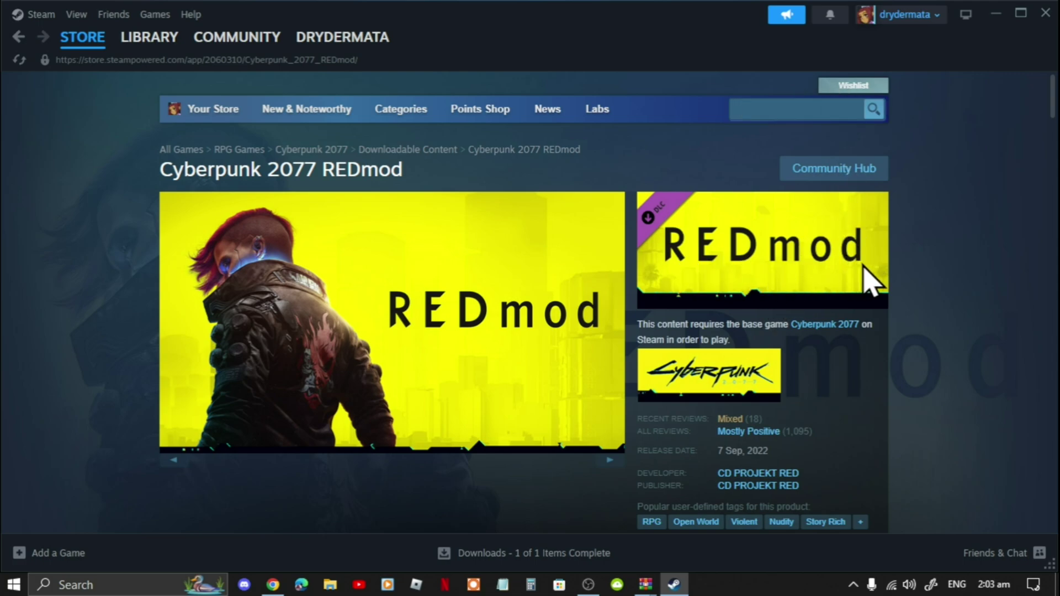
scroll(873, 281, down, 6)
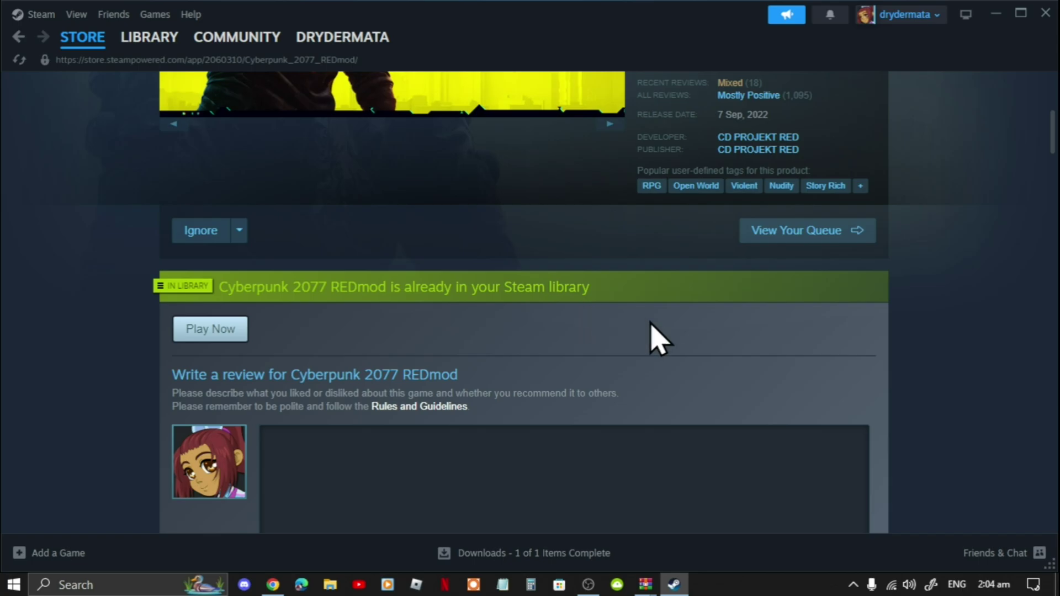
scroll(991, 375, up, 3)
scroll(991, 375, up, 3)
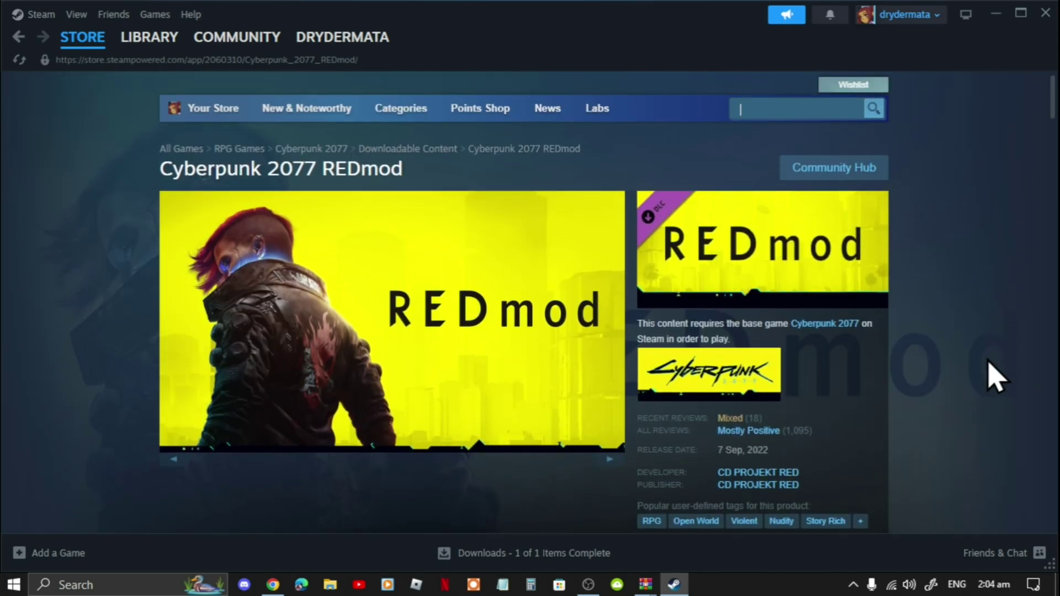
Step: Return to Cyberpunk 2077 in the Steam library and check which of its DLCs are set to install
click(156, 44)
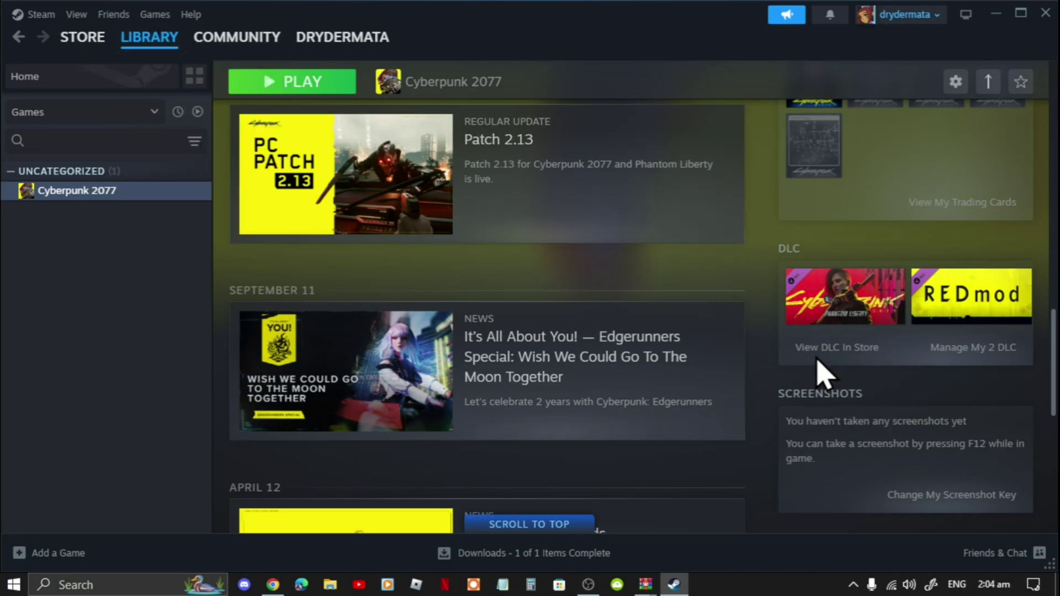
middle_click(750, 313)
scroll(749, 313, up, 10)
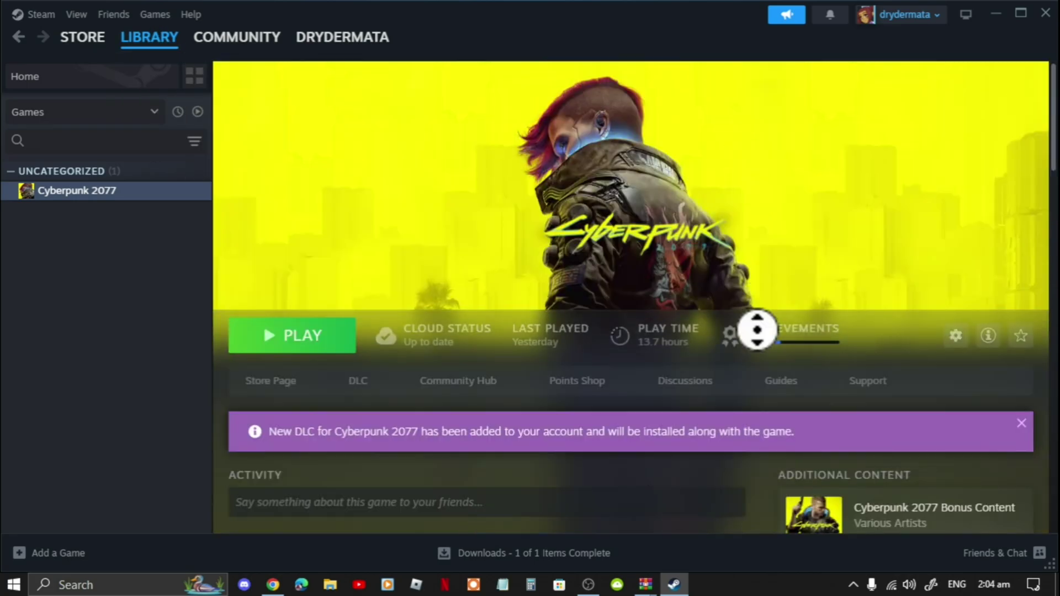
scroll(762, 391, down, 6)
scroll(763, 394, down, 10)
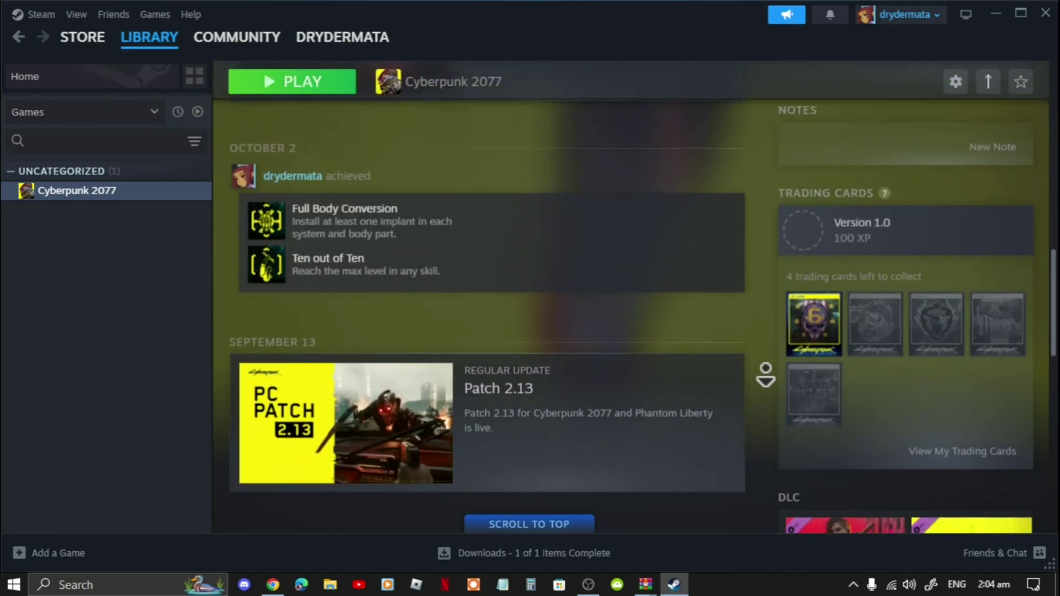
scroll(760, 362, down, 2)
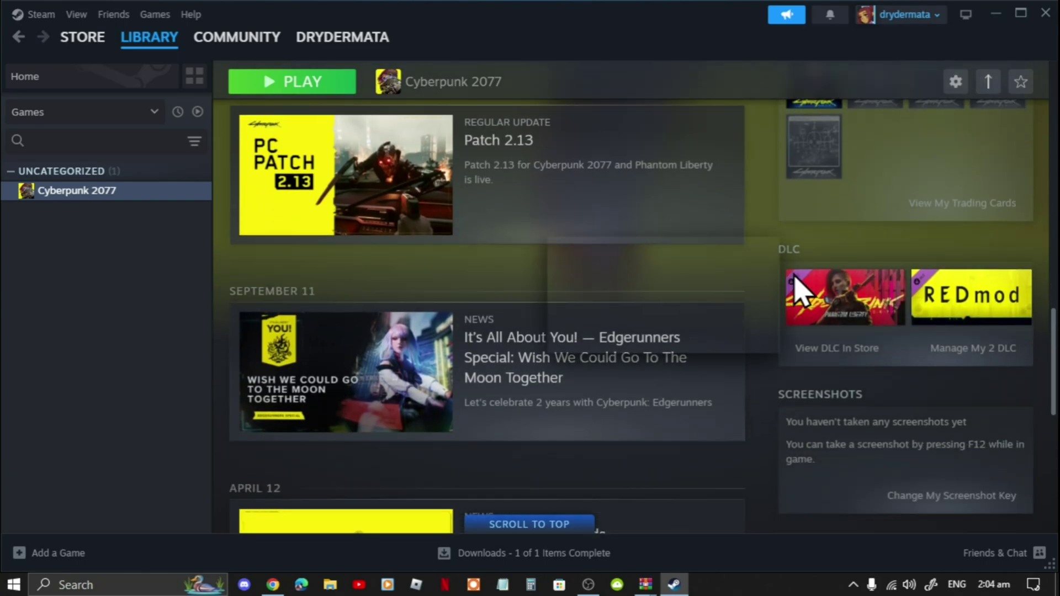
click(956, 349)
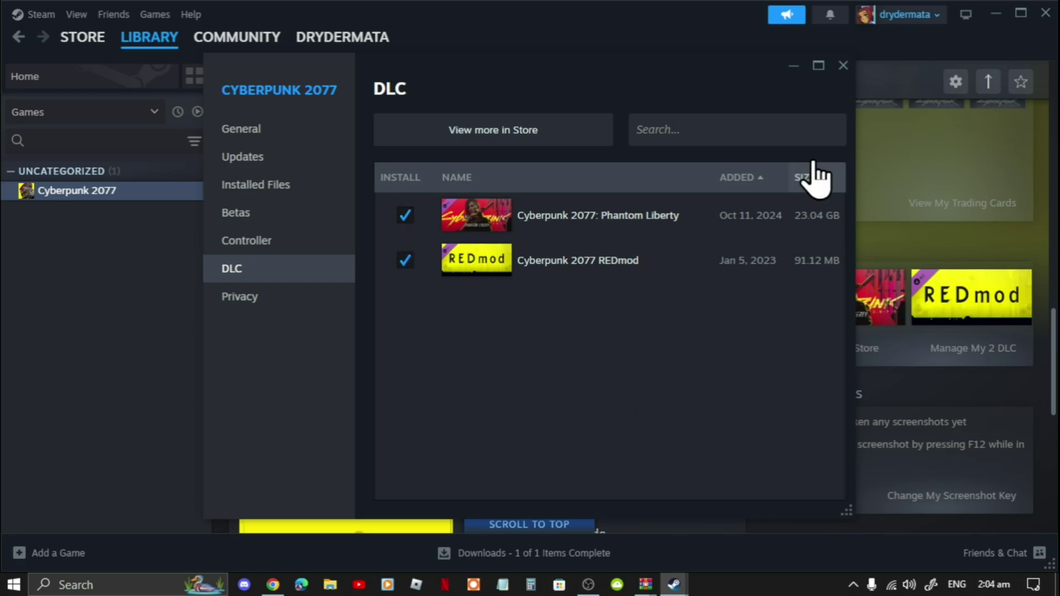
click(844, 66)
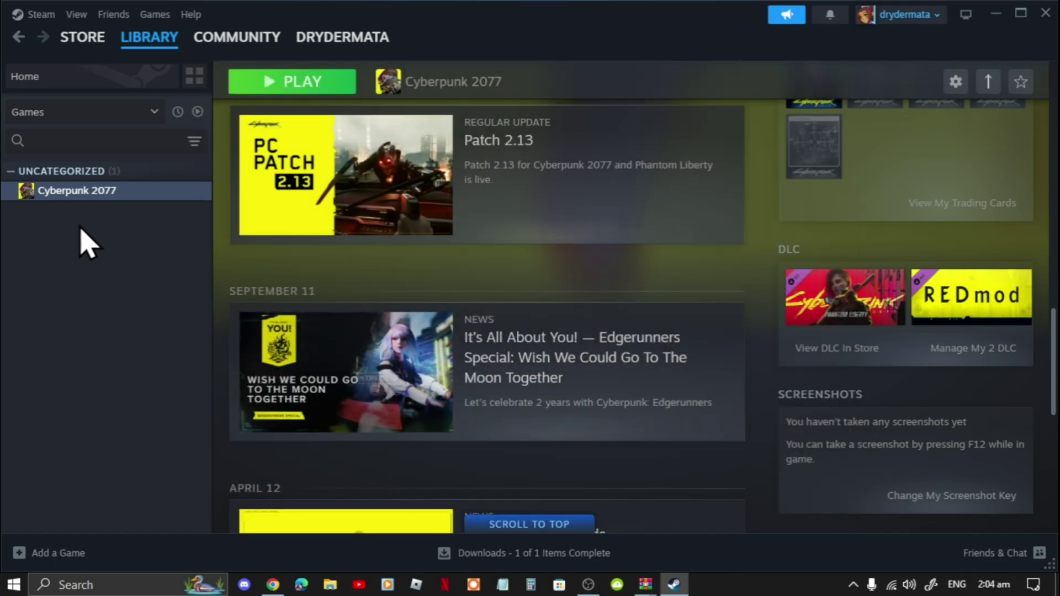
Step: Browse the local files of Cyberpunk 2077 from the Steam library, then close the Steam window
right_click(64, 192)
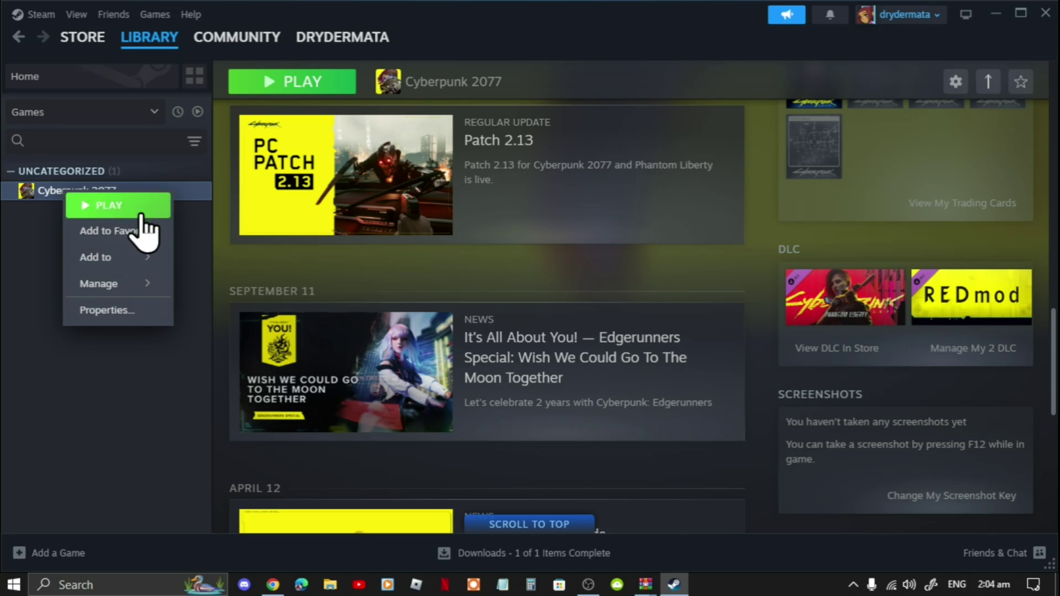
mouse_move(122, 285)
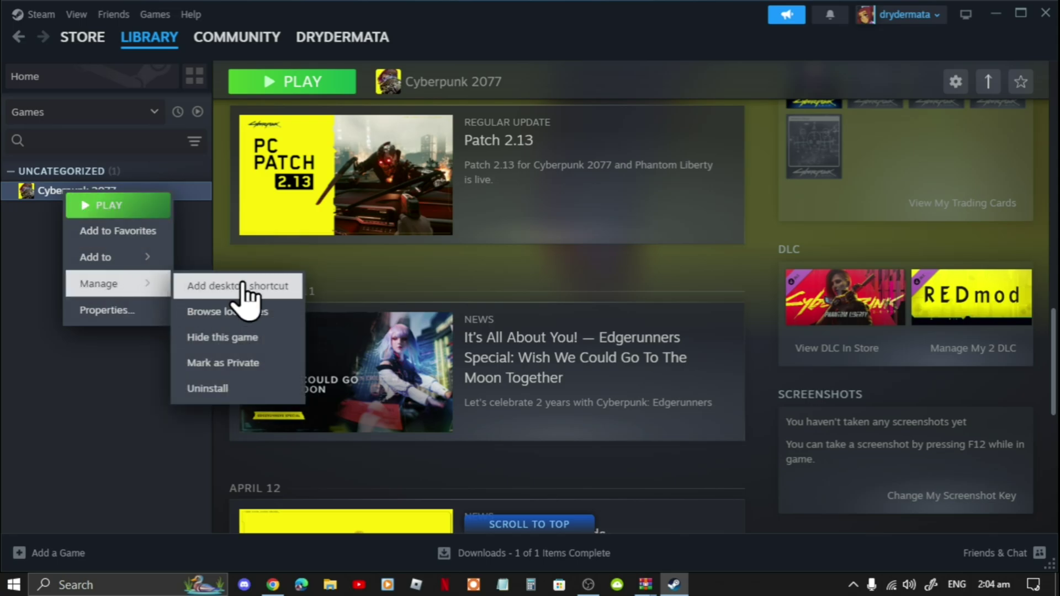
click(269, 317)
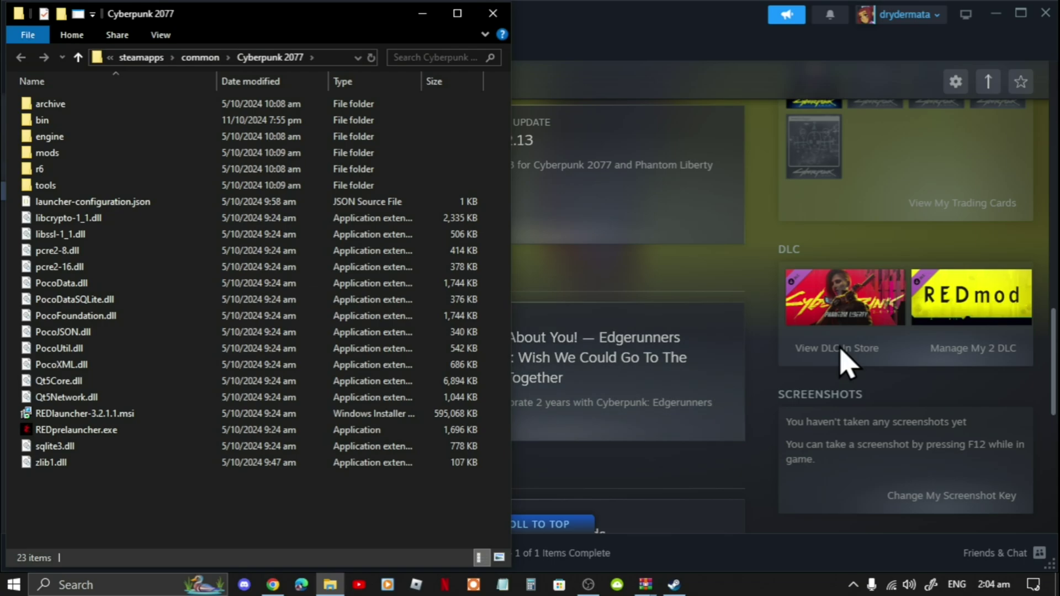
click(1046, 13)
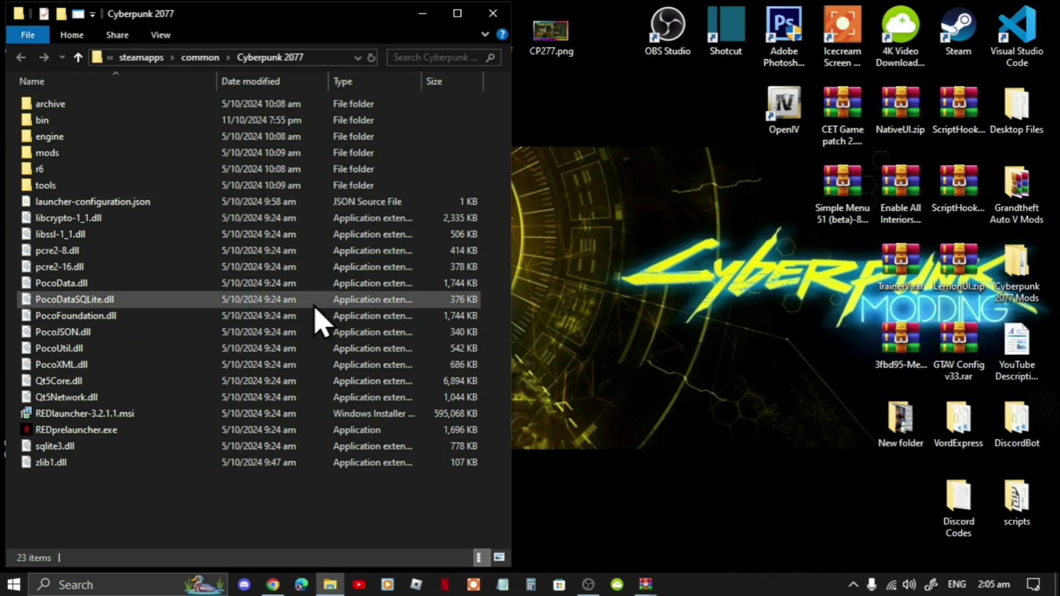
Step: Make a duplicate of the x64 folder inside the game's bin folder
double_click(58, 122)
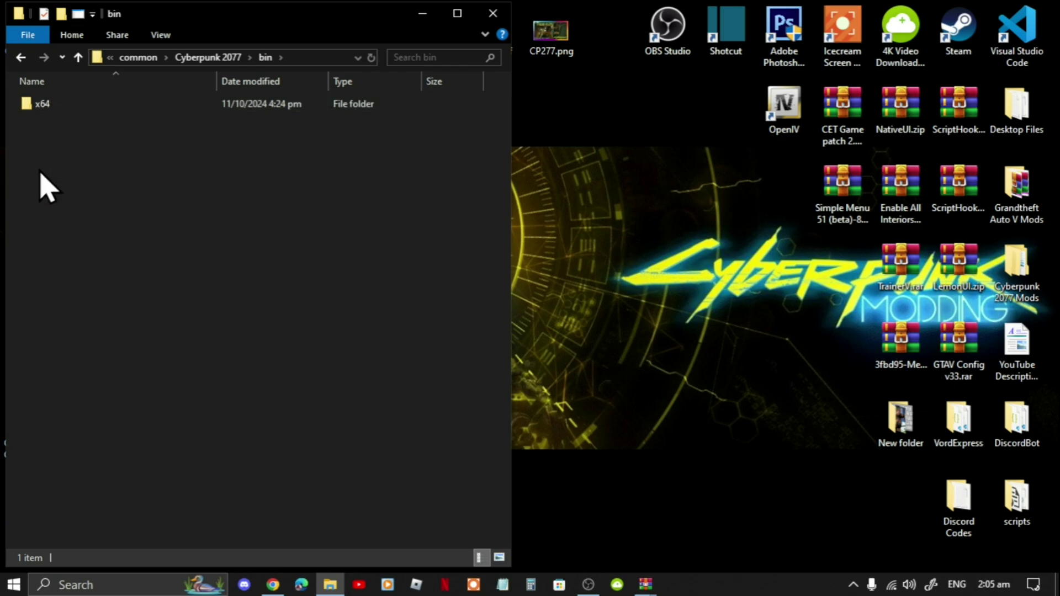
right_click(48, 106)
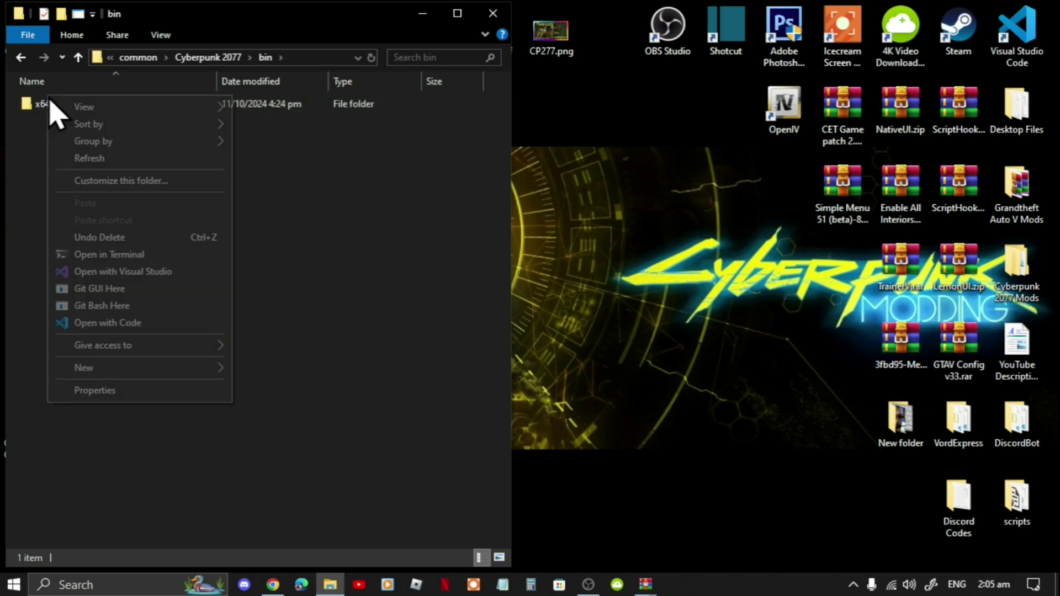
right_click(43, 109)
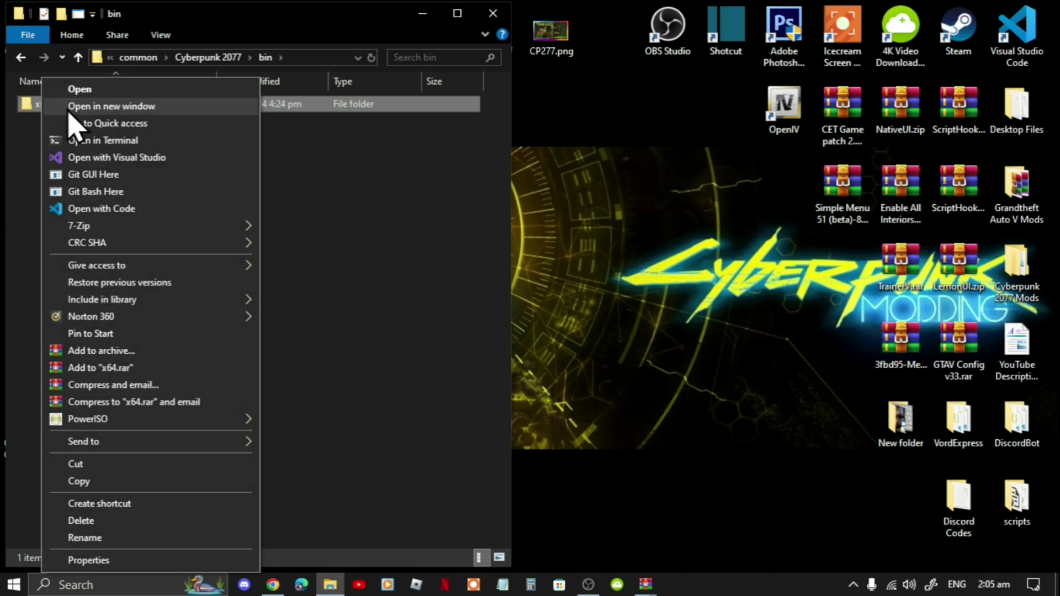
click(87, 484)
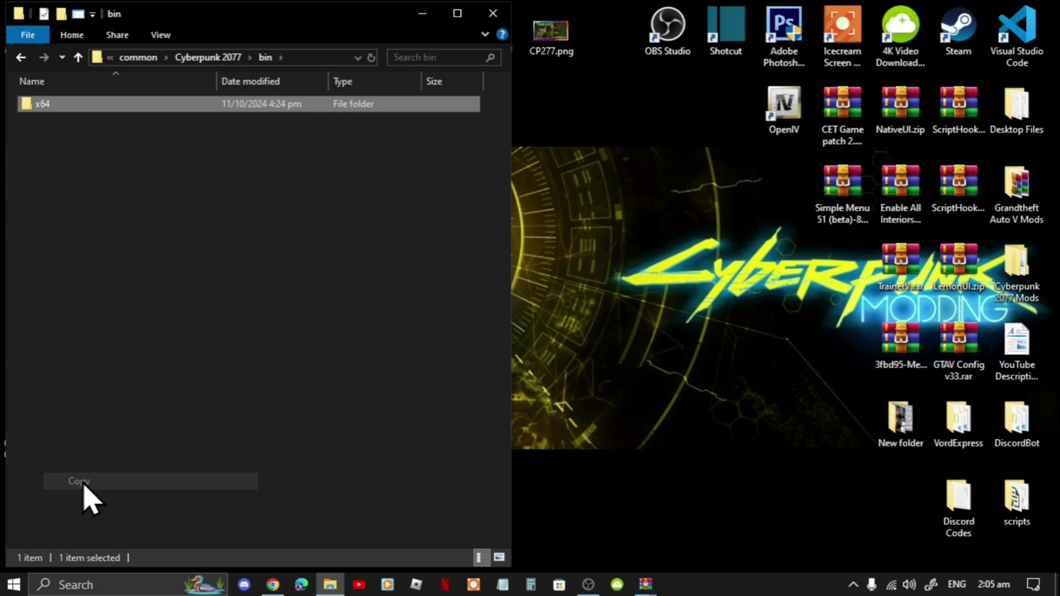
right_click(124, 169)
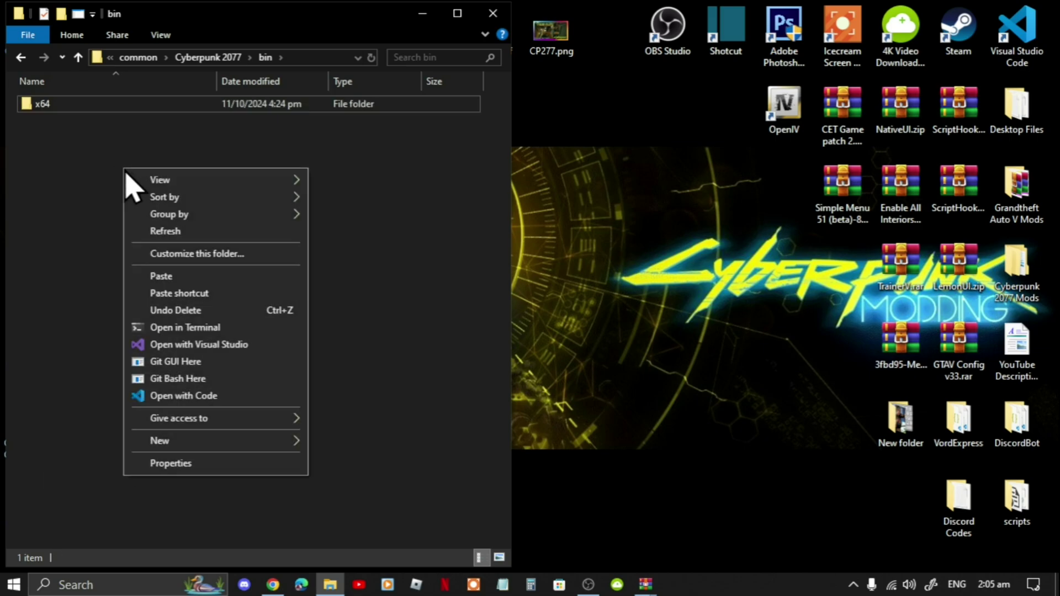
click(188, 277)
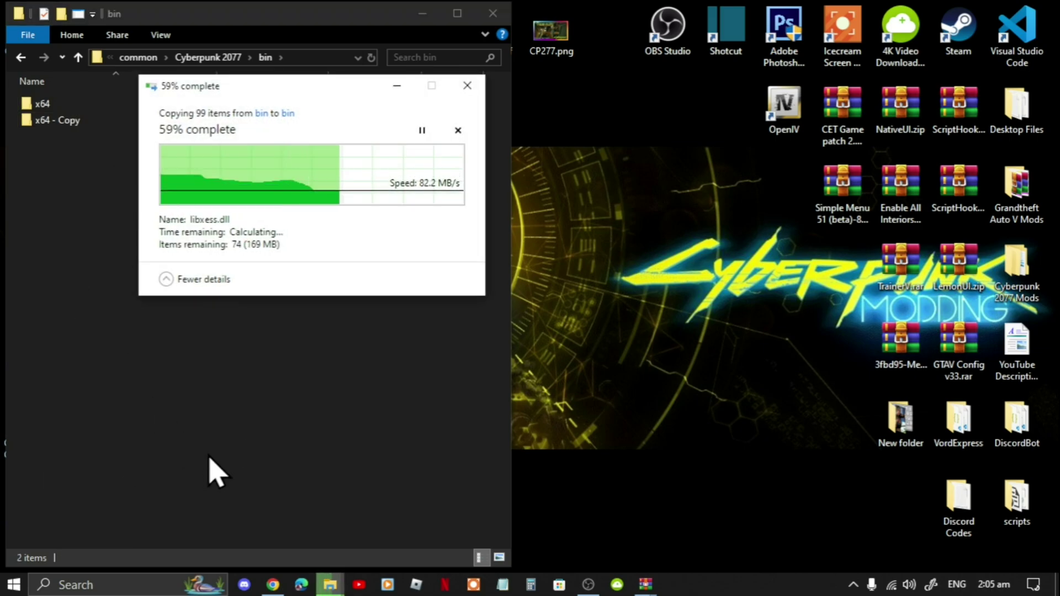
Step: Rename the duplicated x64 folder to "x64 - CET"
right_click(60, 126)
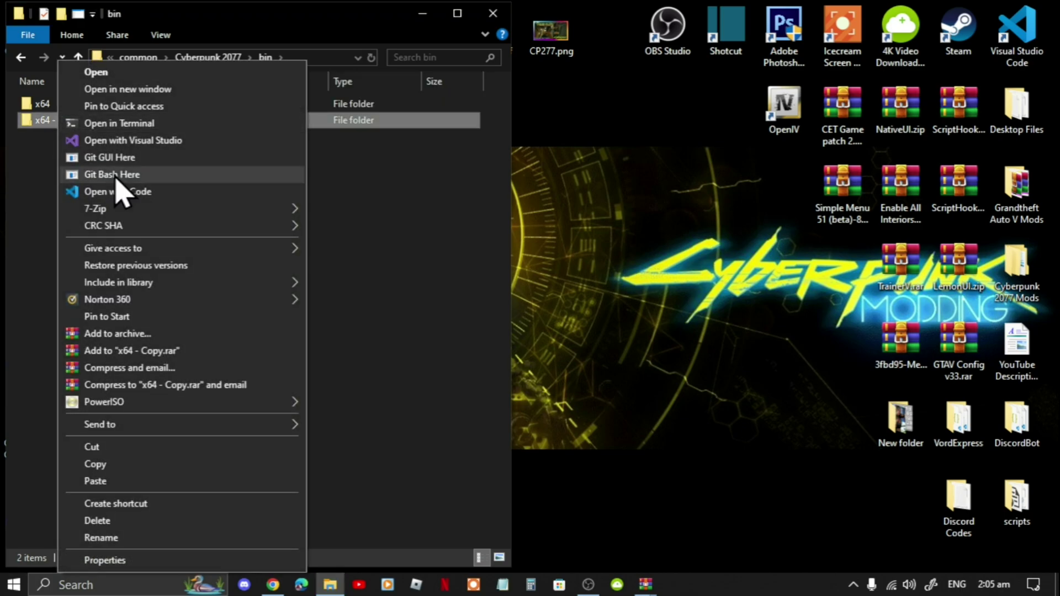
click(116, 538)
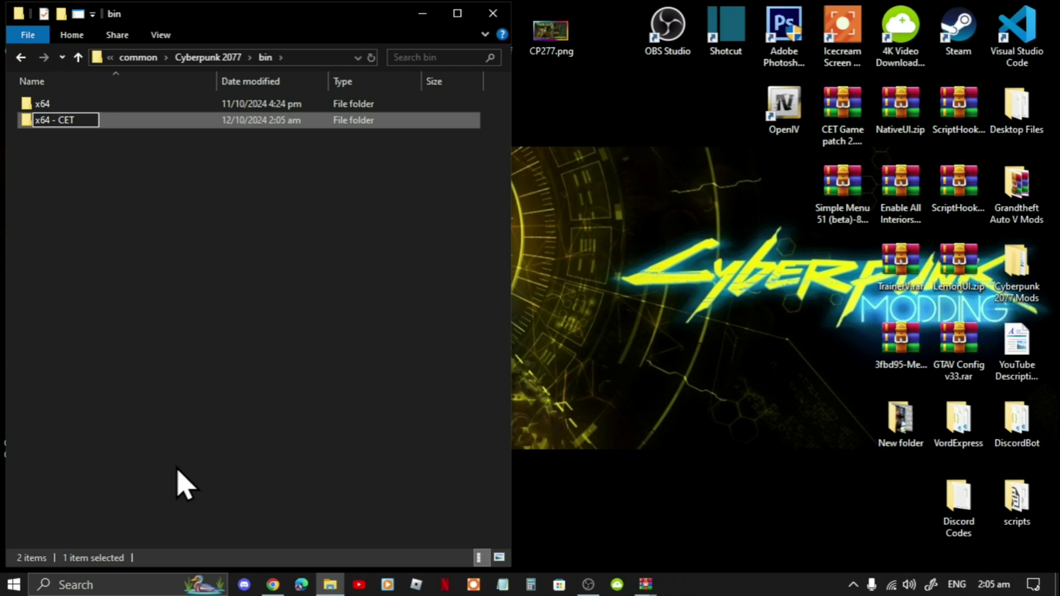
click(50, 137)
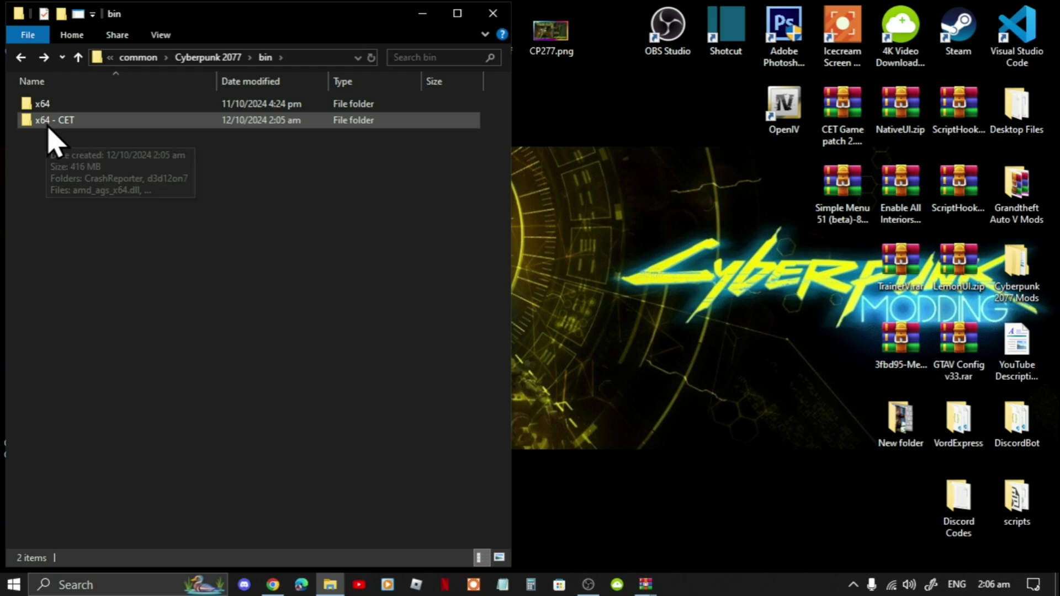
Step: Delete the CrashReporter folder inside the "x64 - CET" folder
double_click(48, 130)
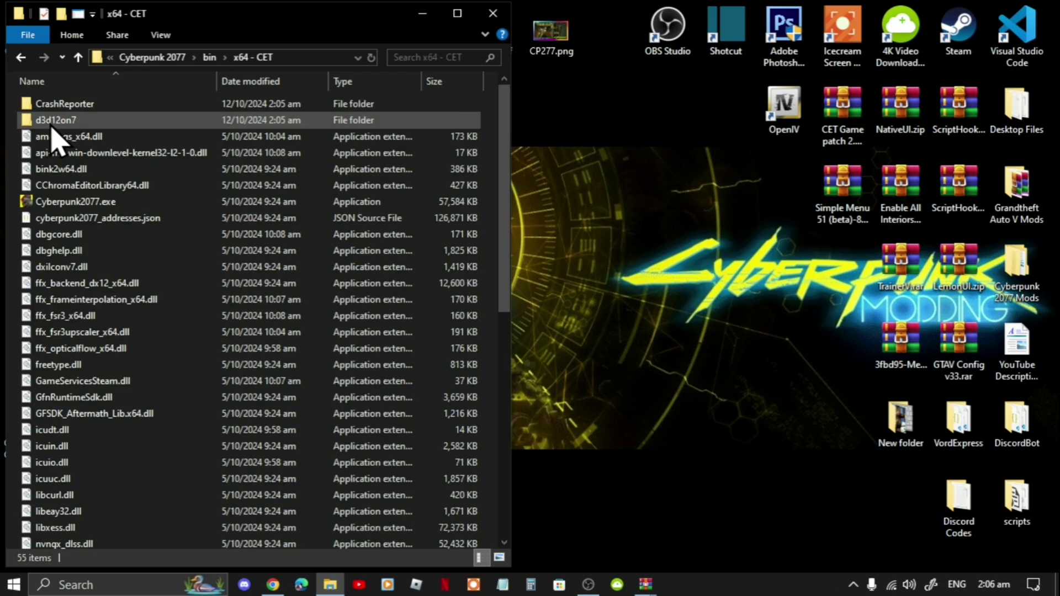
right_click(49, 106)
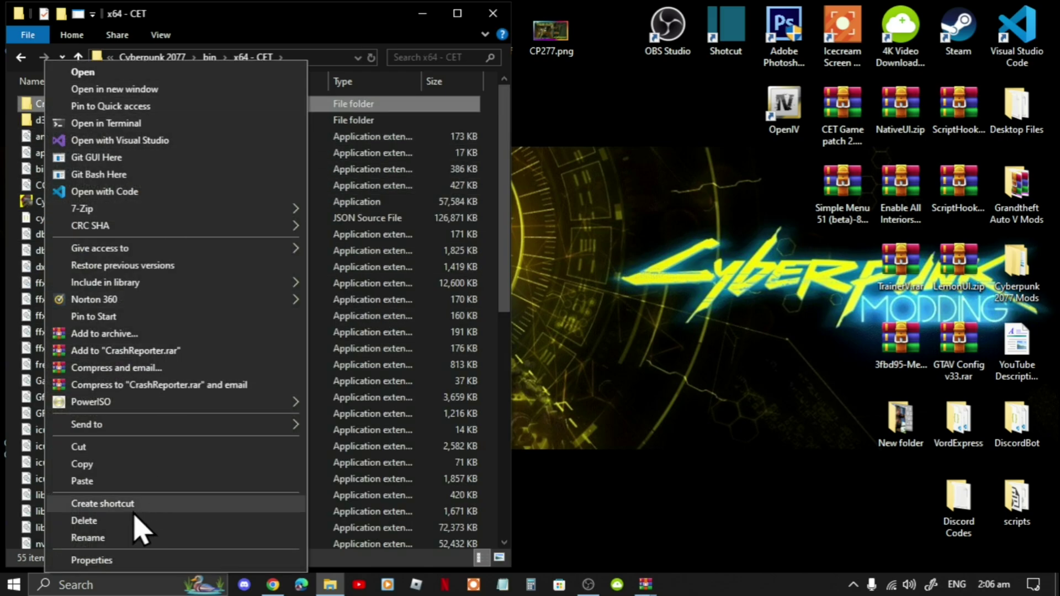
click(116, 521)
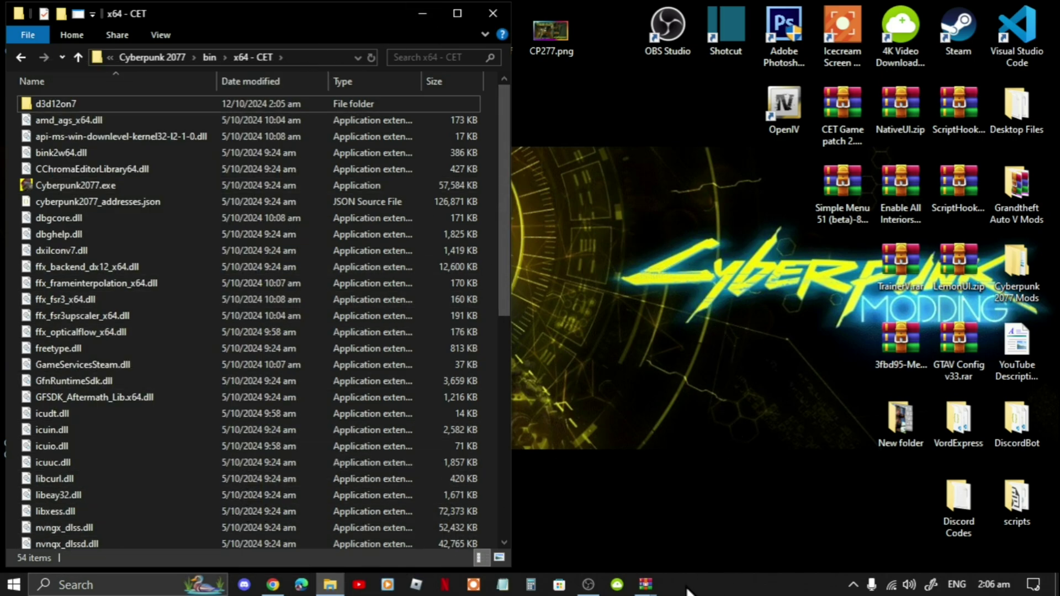
Step: Extract the plugins folder, version.dll, LICENSE and global.ini from the "CET Game patch 2.13" archive into the "x64 - CET" folder, then close the archive
mouse_move(646, 585)
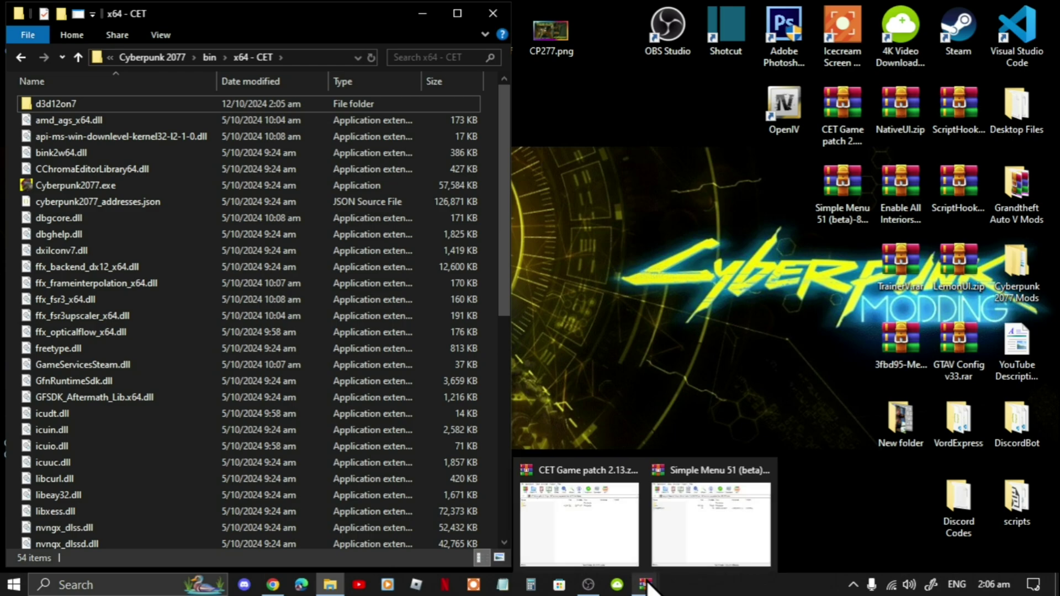
click(580, 531)
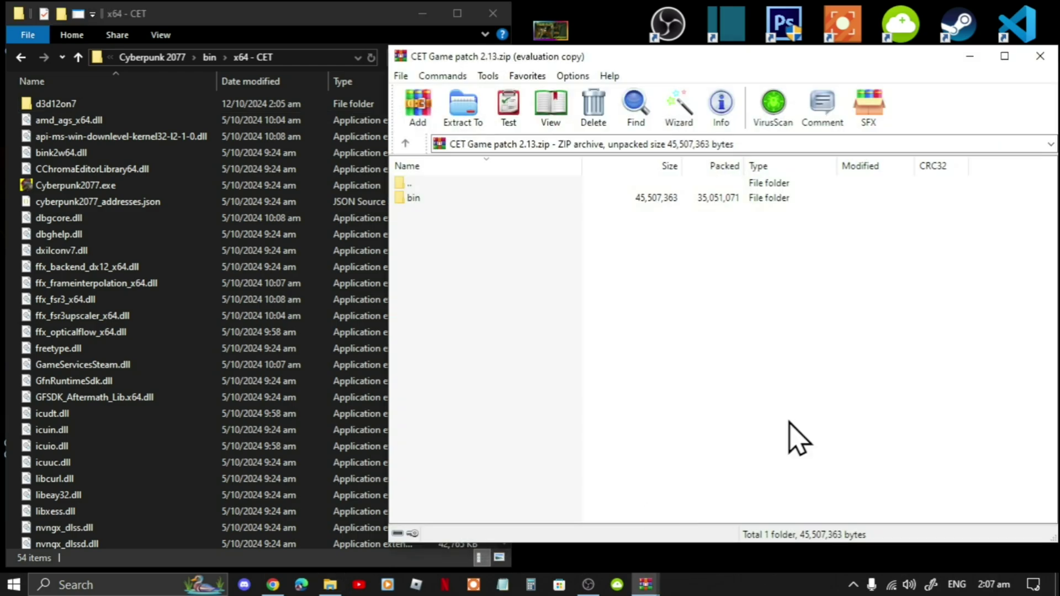
double_click(409, 200)
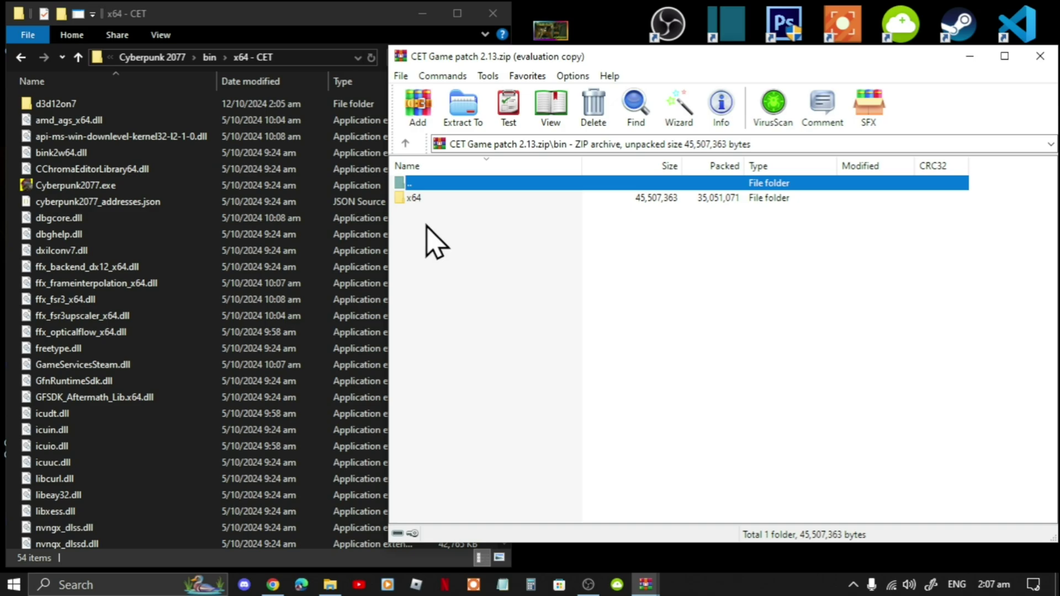
double_click(416, 200)
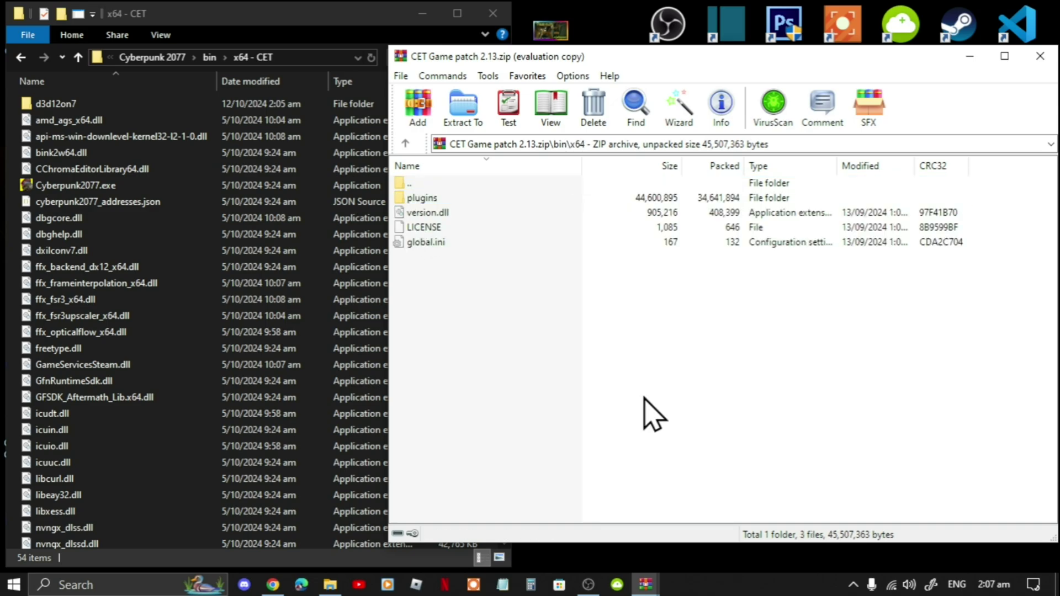
drag(646, 396, 445, 203)
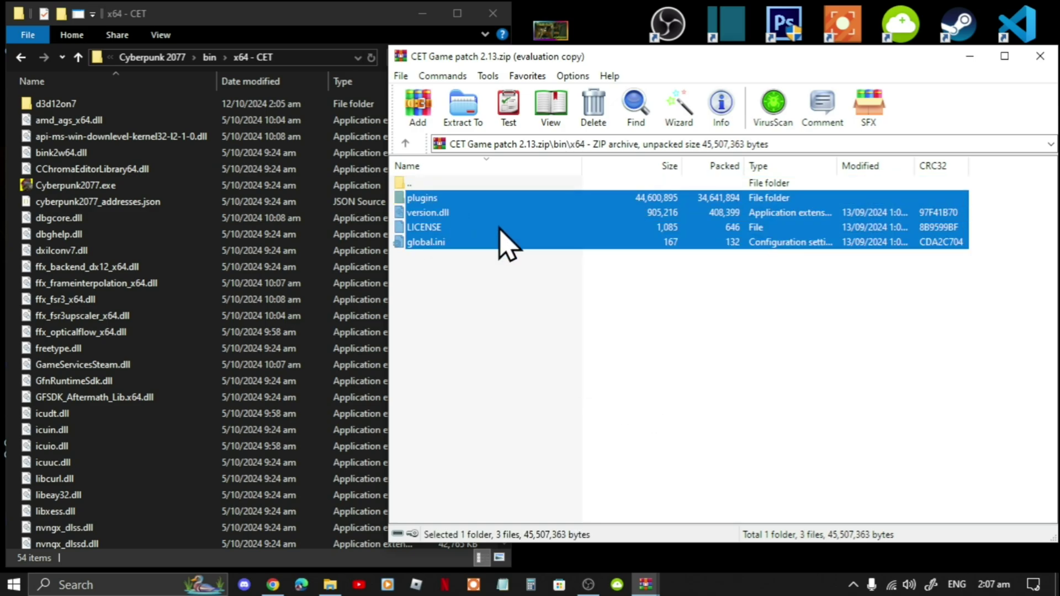
drag(502, 237, 158, 359)
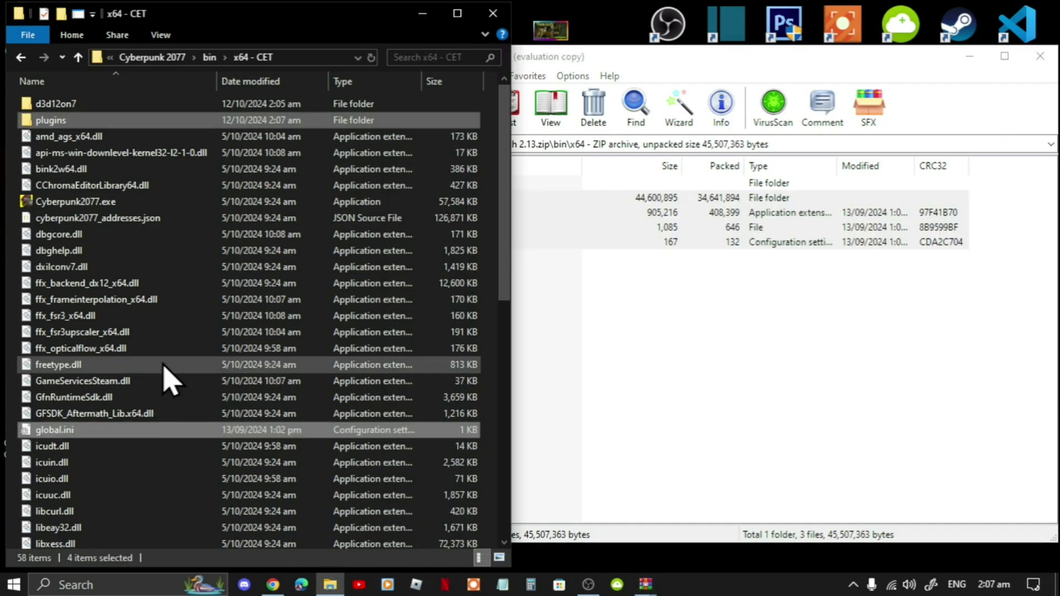
click(877, 475)
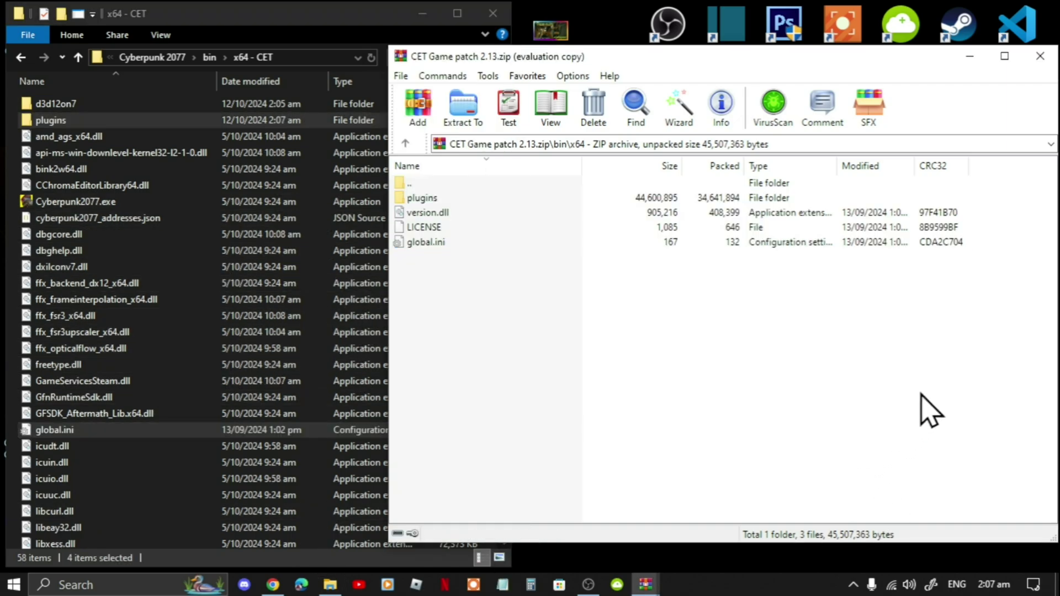
click(1040, 57)
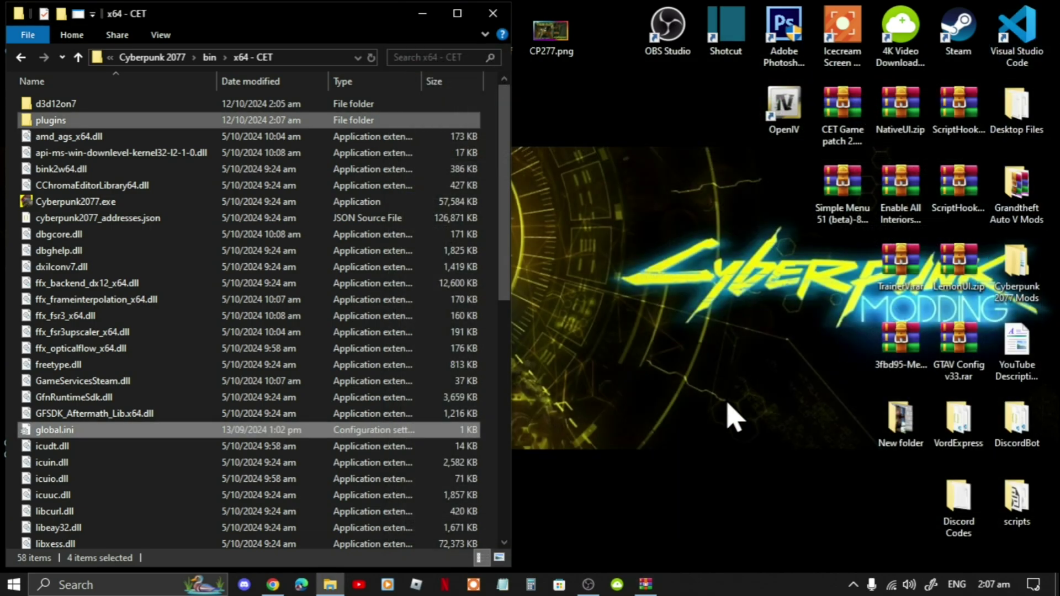
click(724, 388)
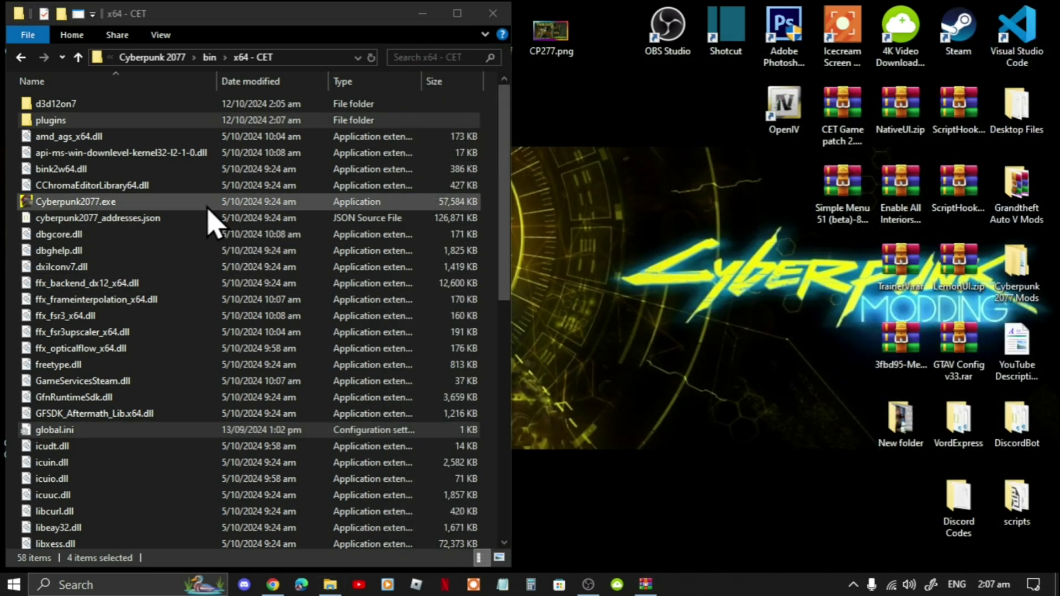
Step: Open the cyber_engine_tweaks folder inside the plugins folder of "x64 - CET"
double_click(61, 122)
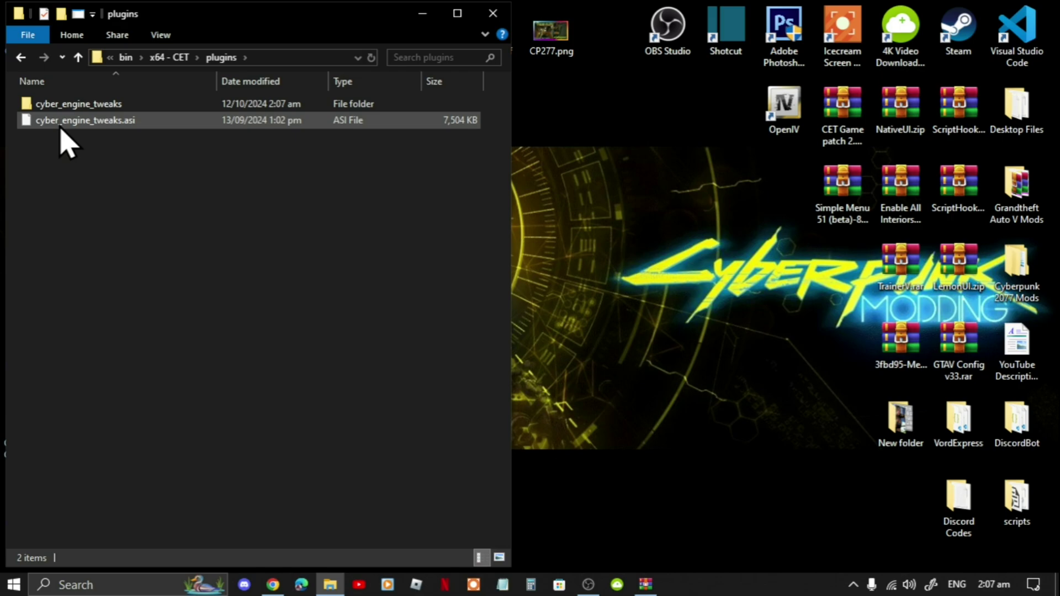
click(89, 107)
double_click(88, 105)
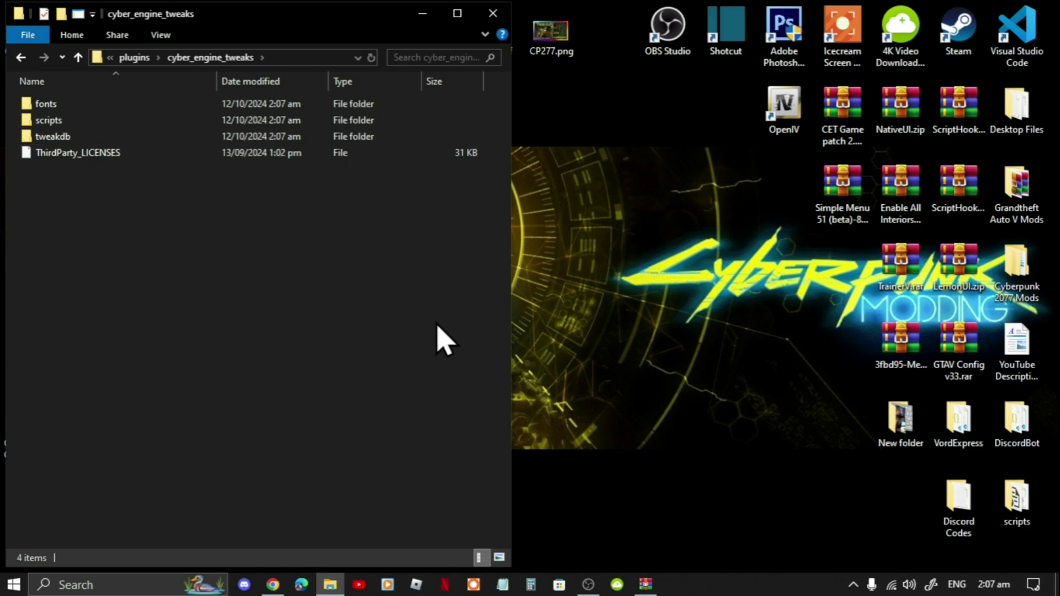
Step: Extract the mods folder from the Simple Menu 51 archive into the cyber_engine_tweaks folder, close the archive and refresh the folder
click(647, 585)
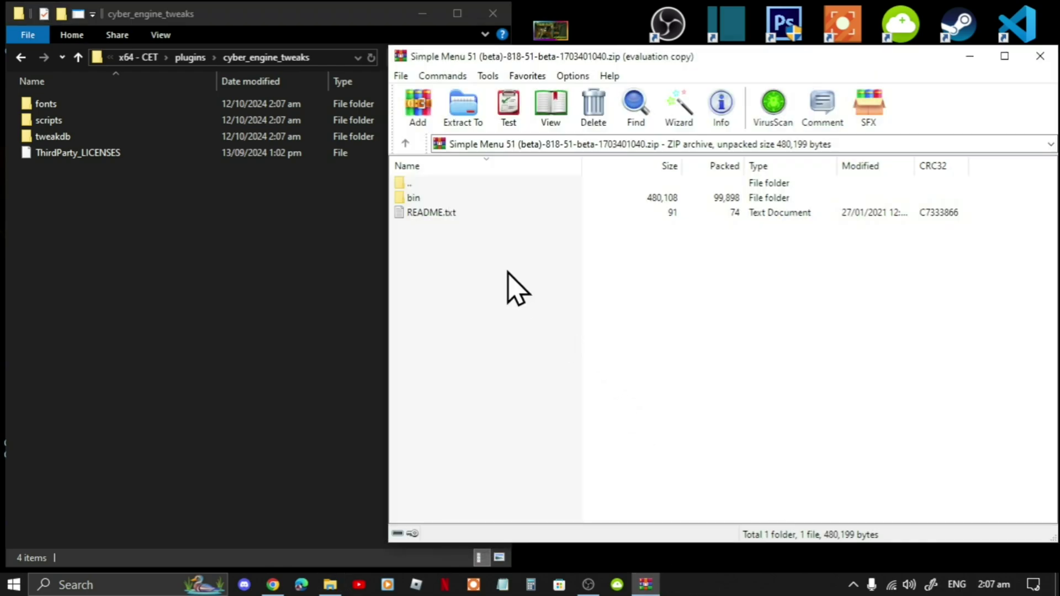
double_click(417, 200)
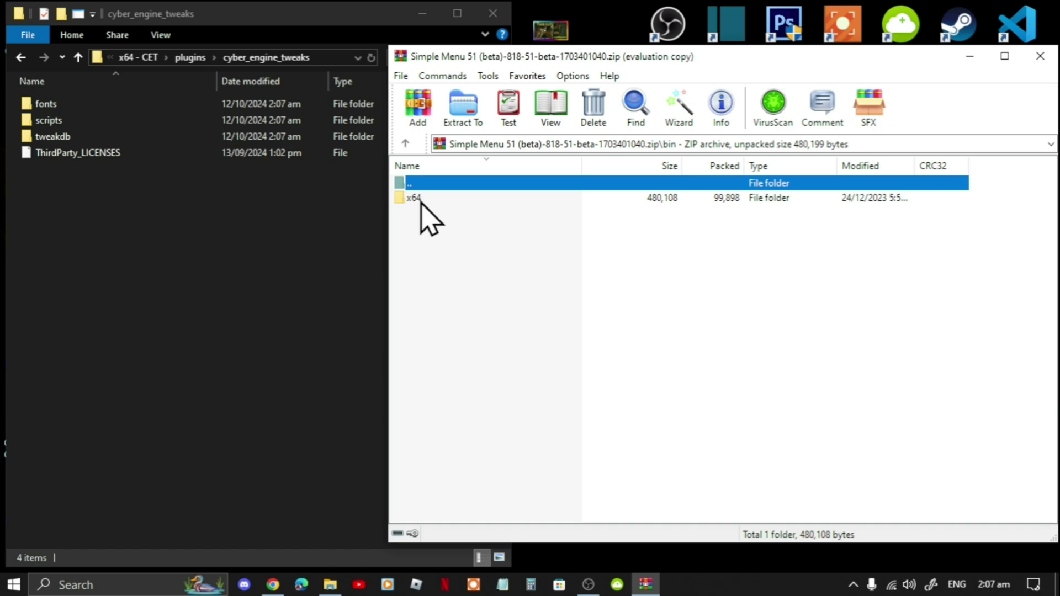
double_click(421, 200)
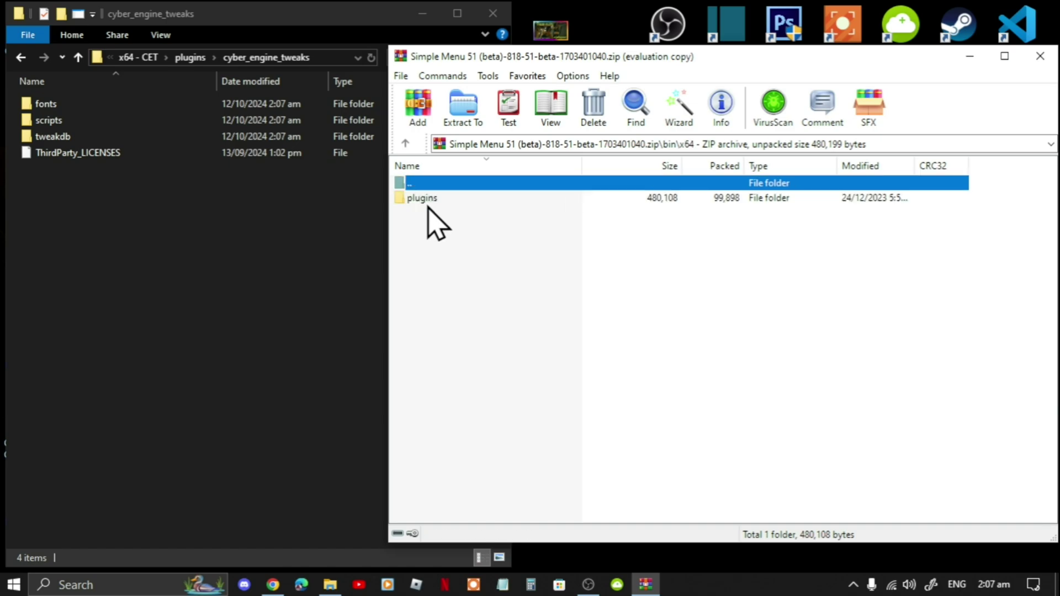
double_click(422, 199)
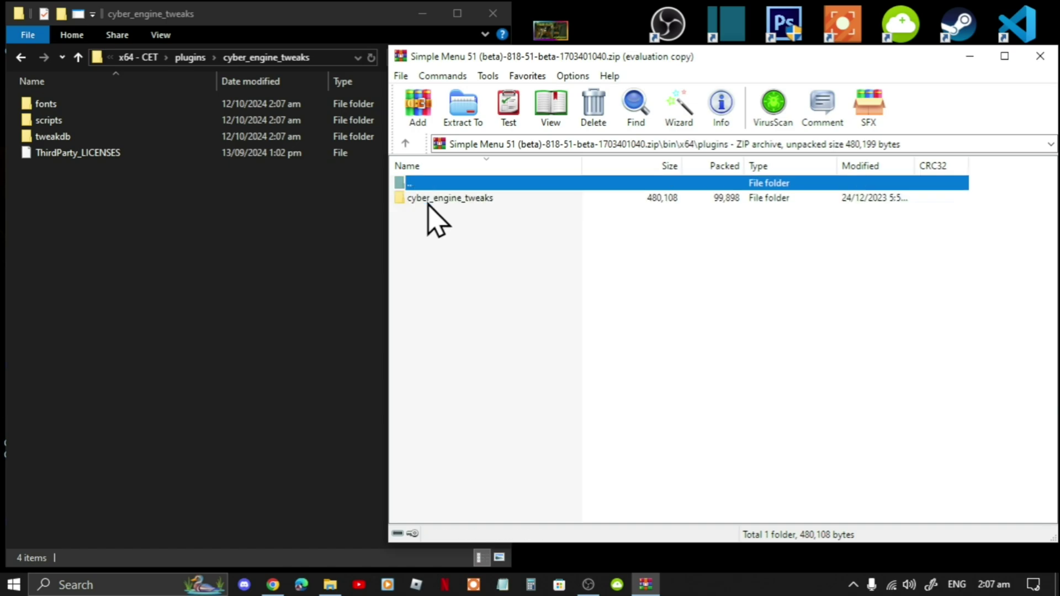
double_click(429, 200)
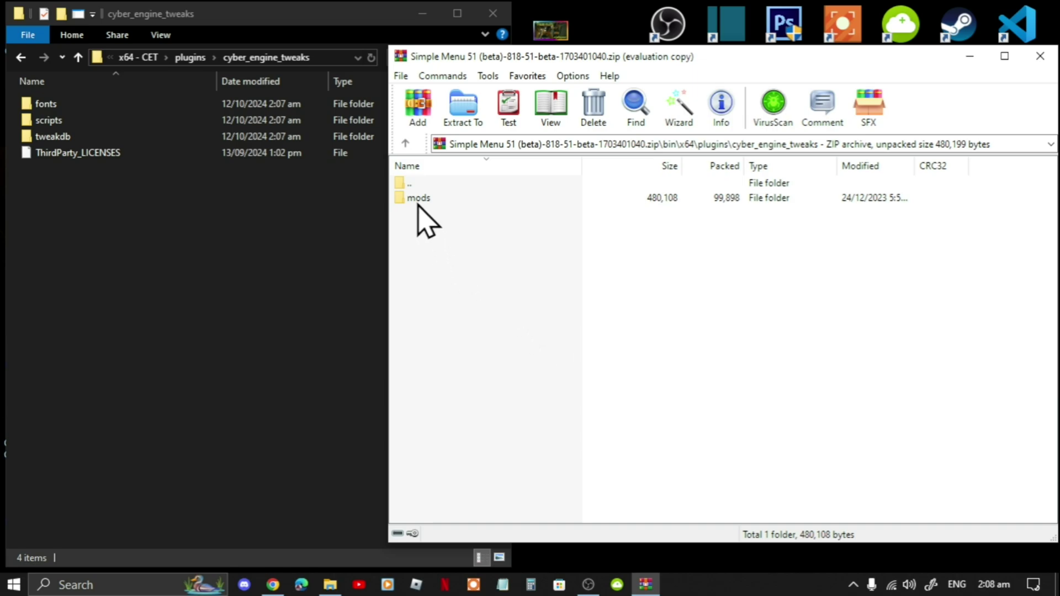
drag(418, 197, 69, 243)
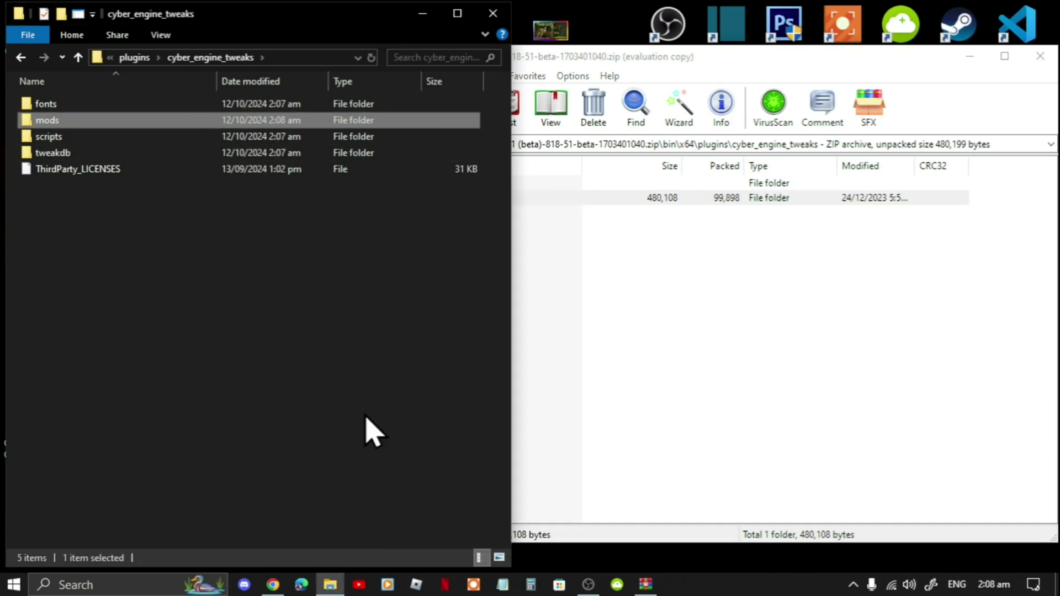
click(883, 355)
click(1040, 57)
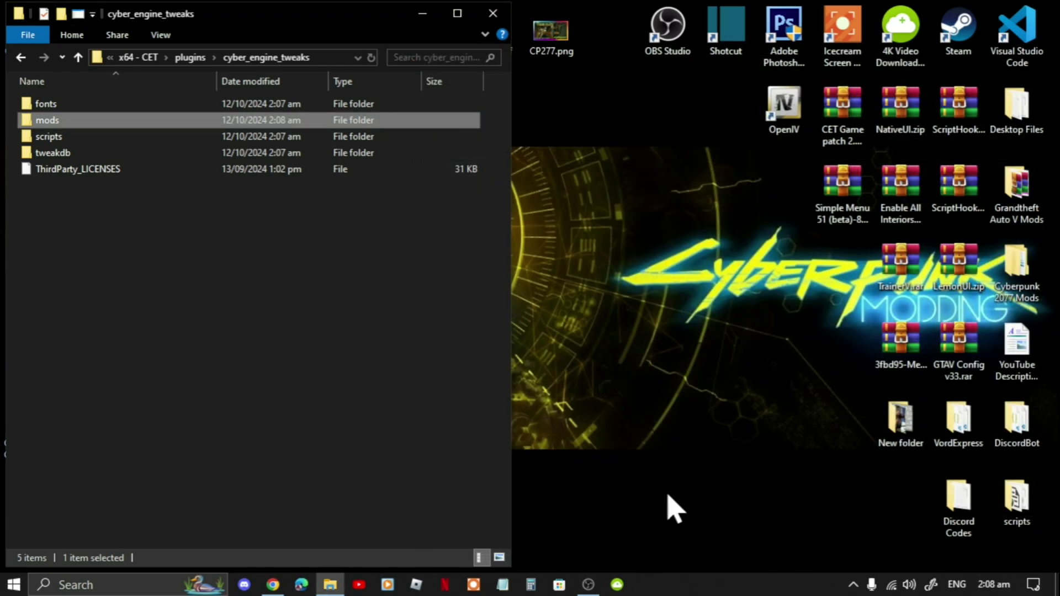
right_click(255, 353)
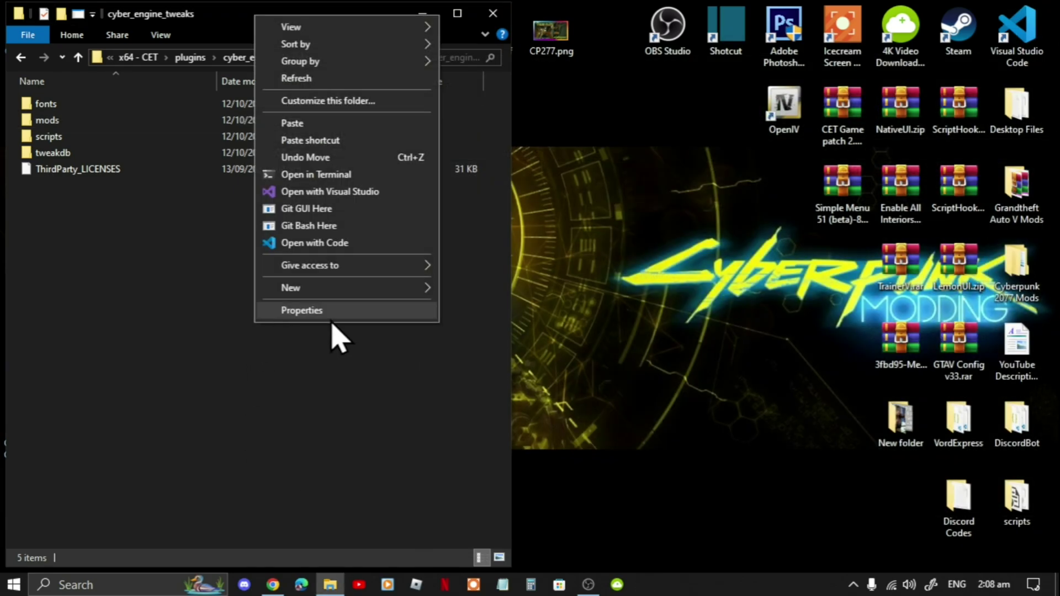
click(334, 79)
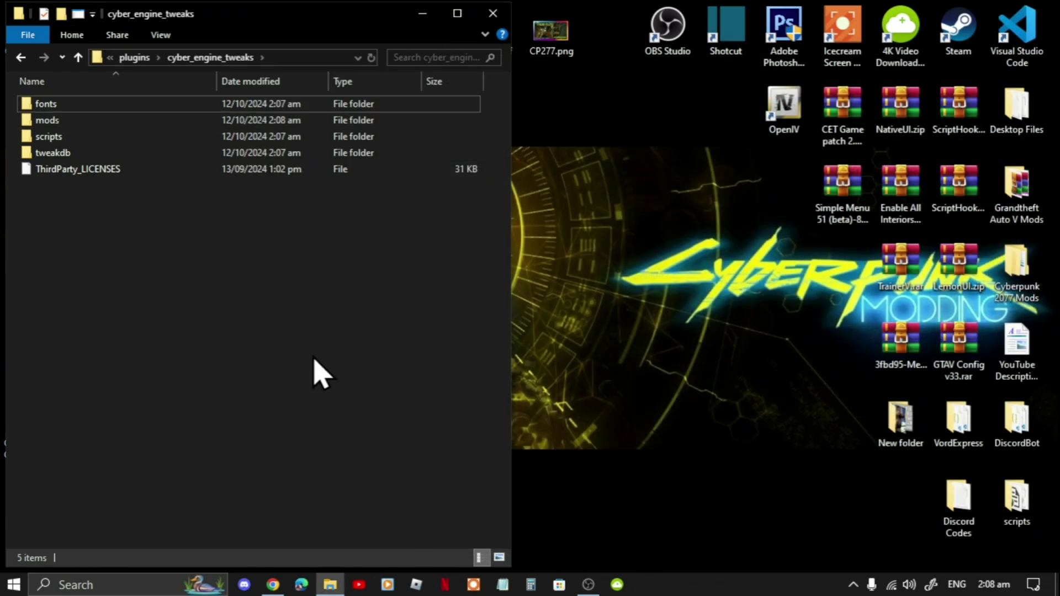
Step: Create a desktop shortcut to Cyberpunk2077.exe from the "x64 - CET" folder and show the desktop
key(BackSpace)
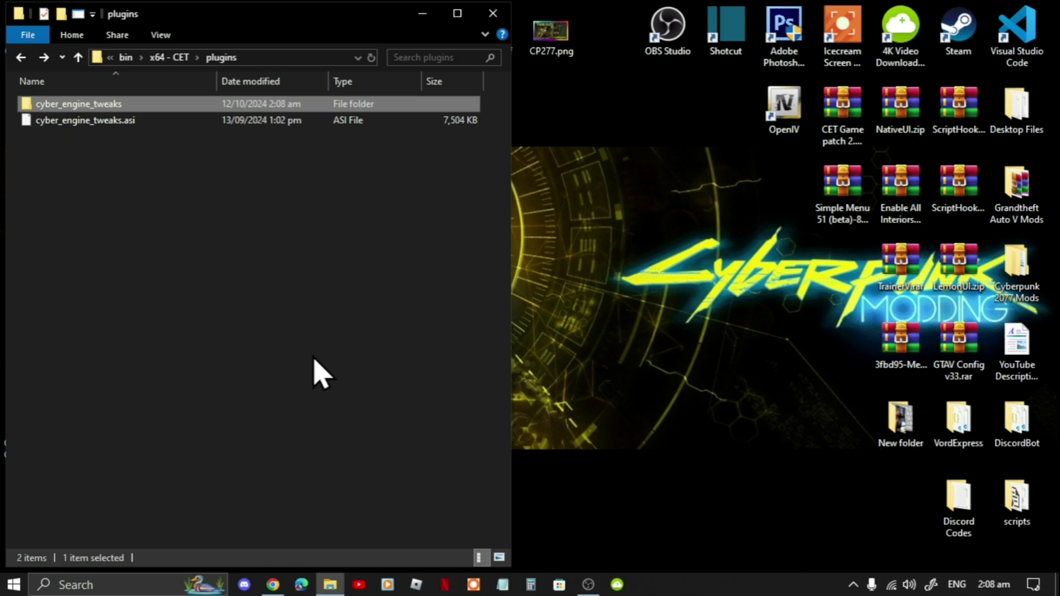
key(BackSpace)
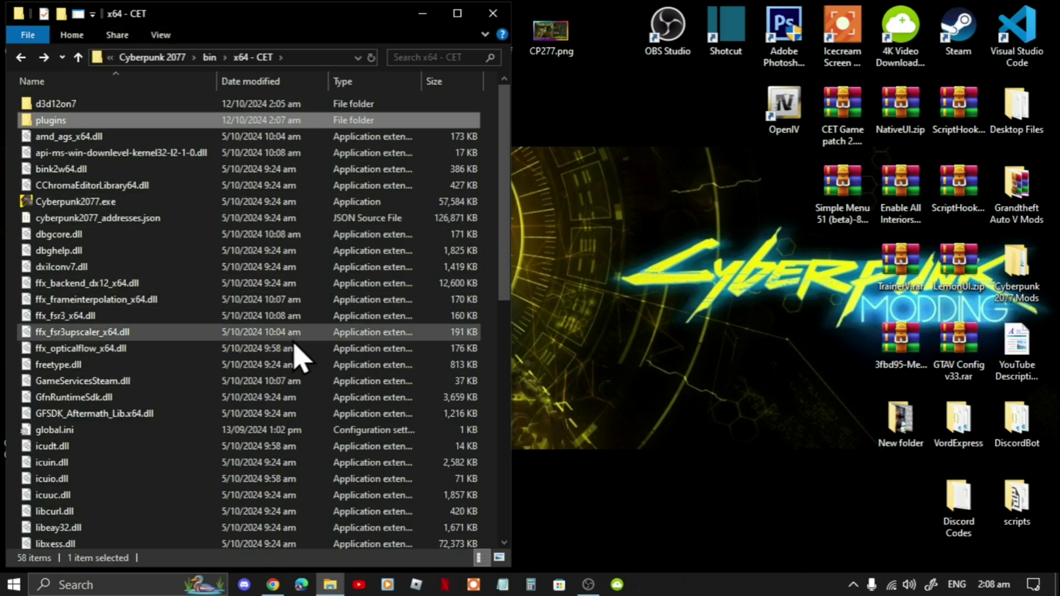
click(203, 336)
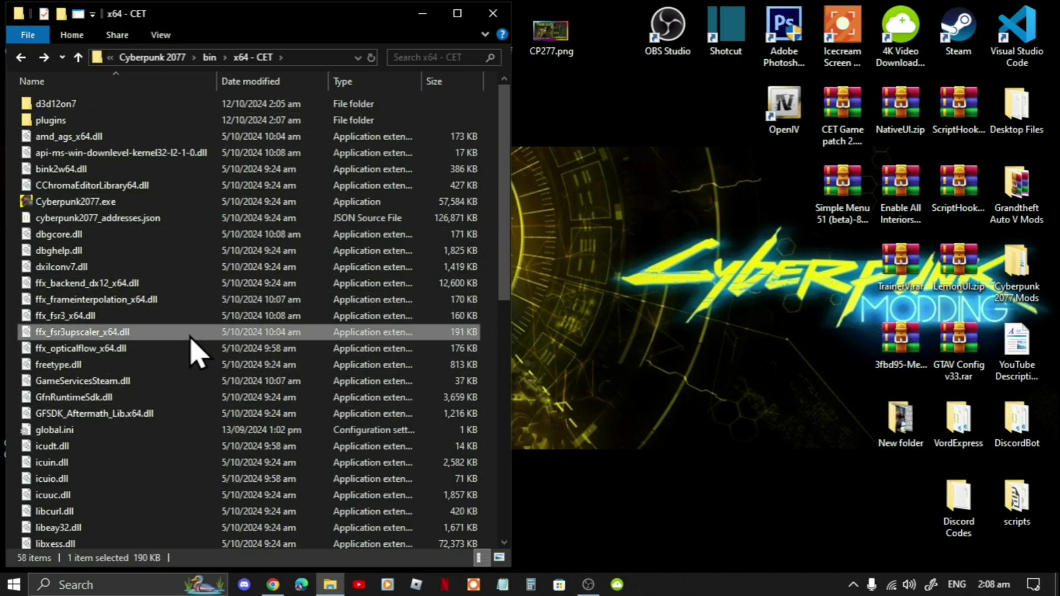
click(68, 203)
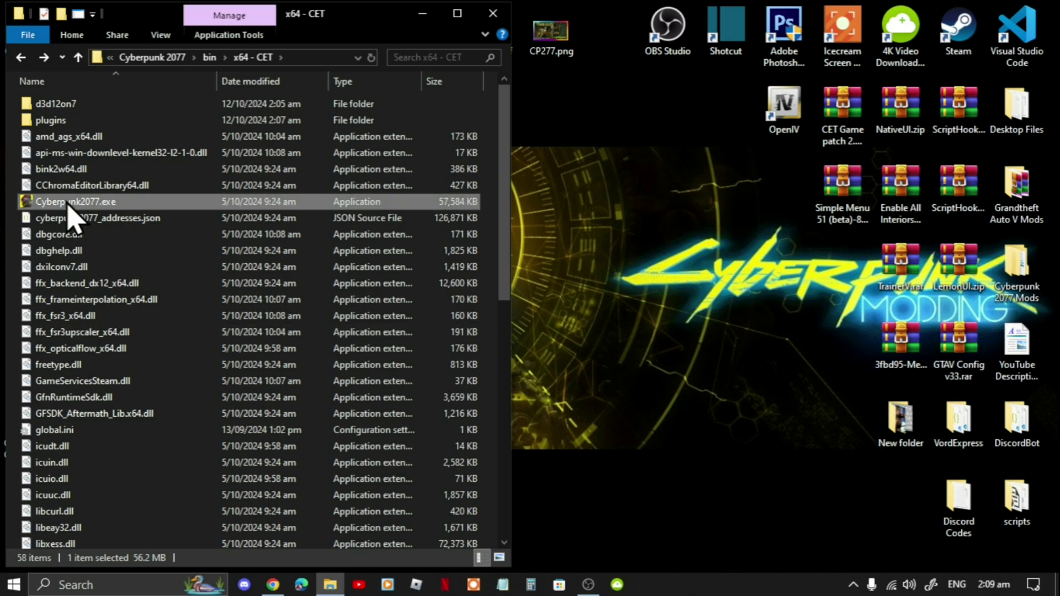
right_click(66, 202)
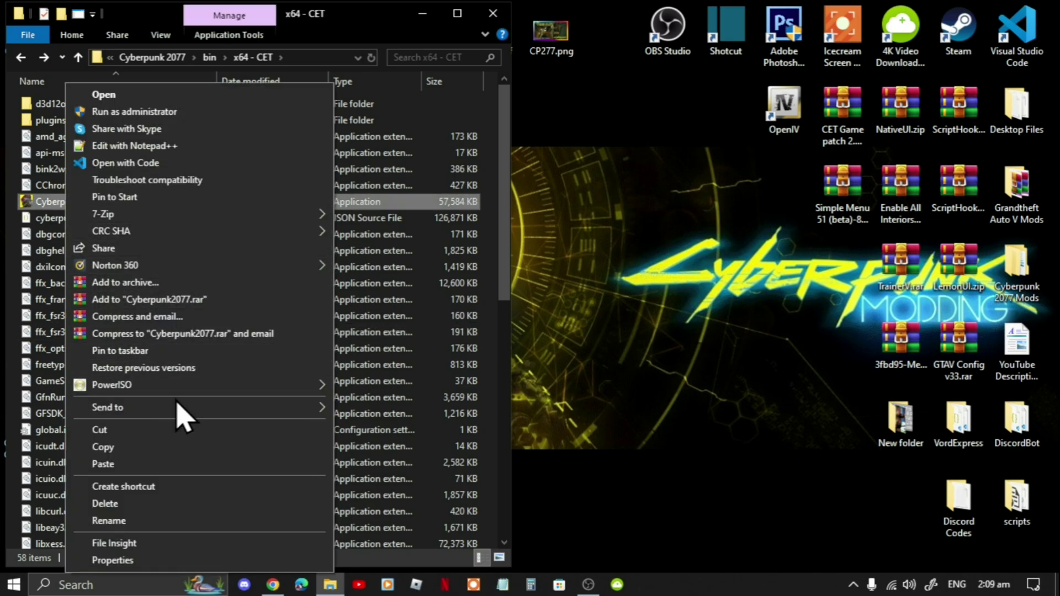
mouse_move(315, 419)
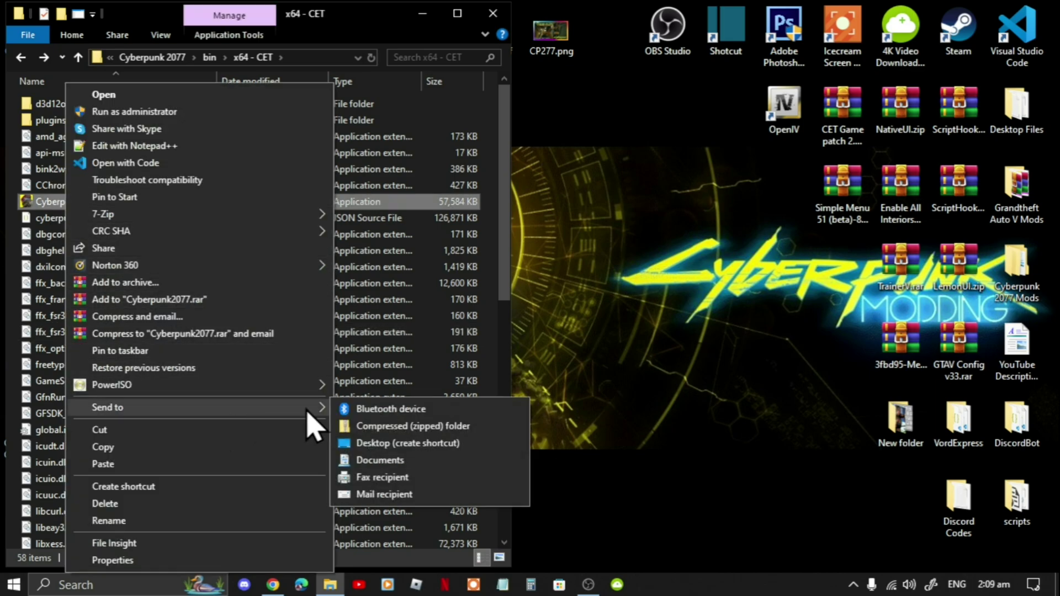
click(407, 448)
key(super+d)
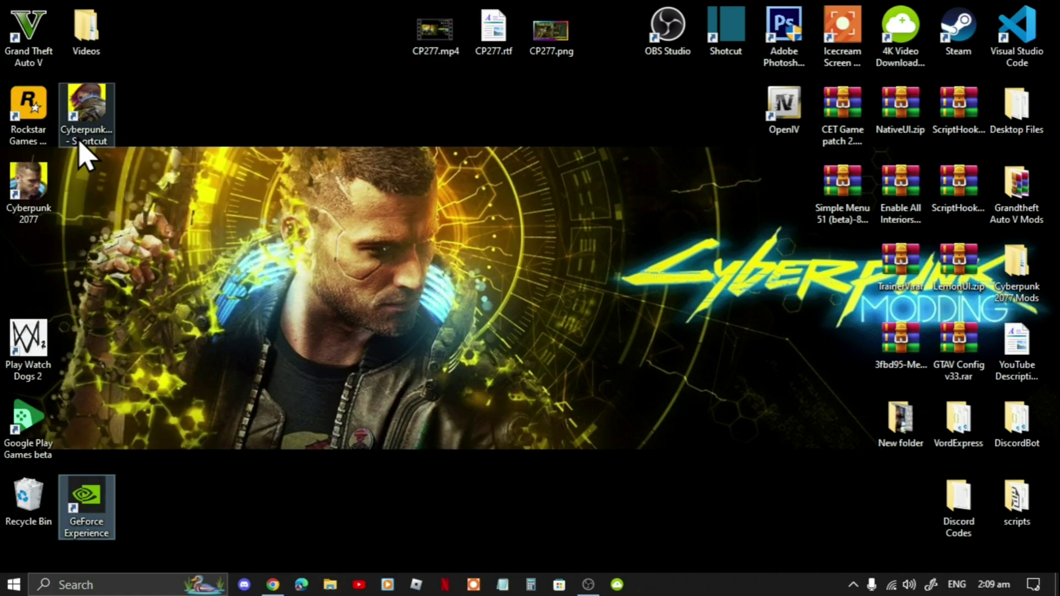
Step: Rename the new desktop shortcut to "Cyberpunk2077 CET.exe" and place it directly below the Cyberpunk 2077 shortcut
drag(86, 135, 269, 77)
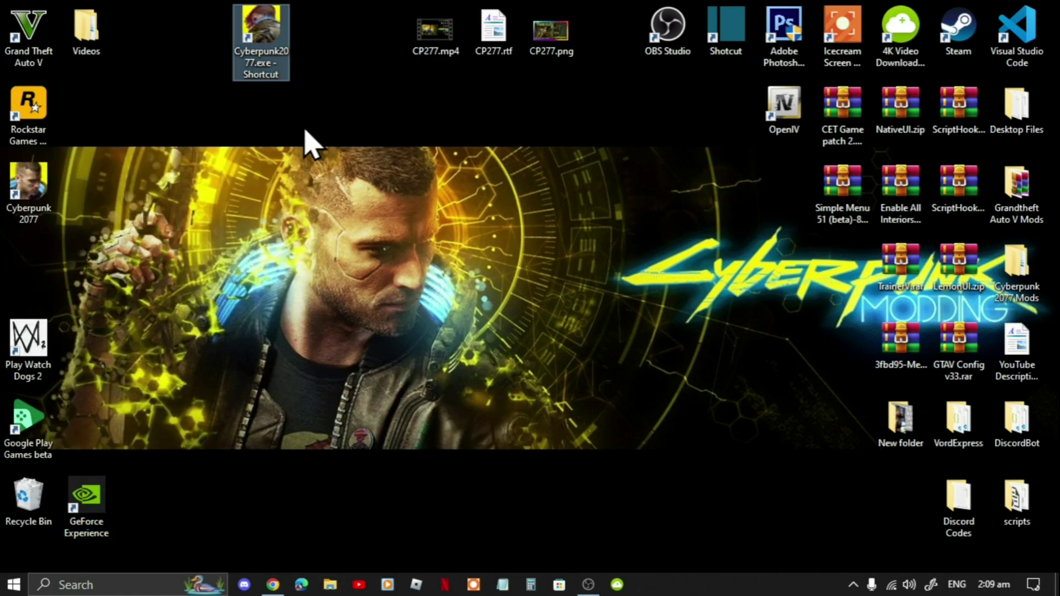
double_click(266, 66)
right_click(265, 67)
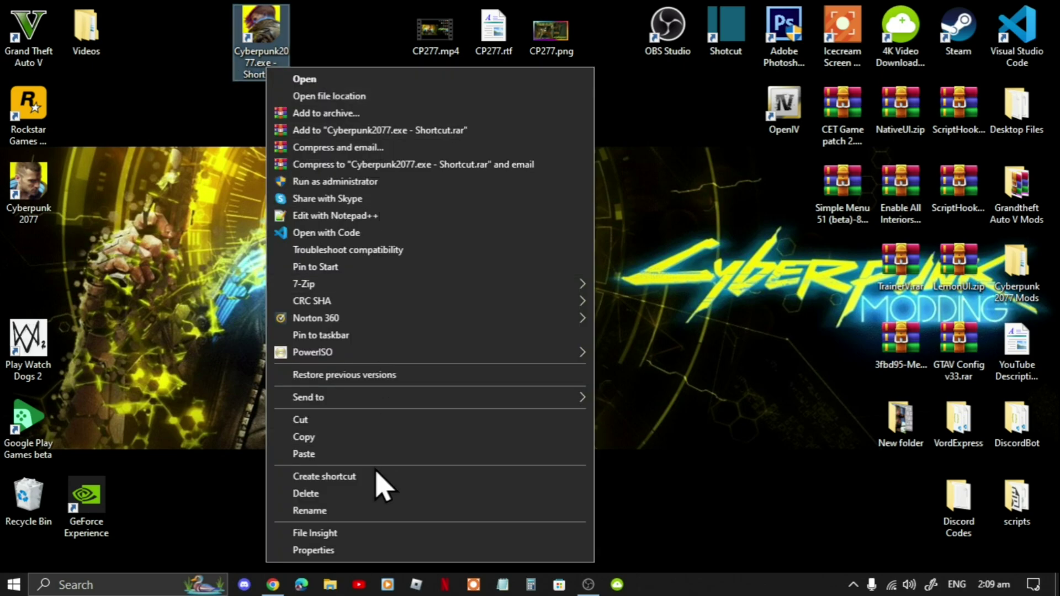
click(361, 517)
key(End)
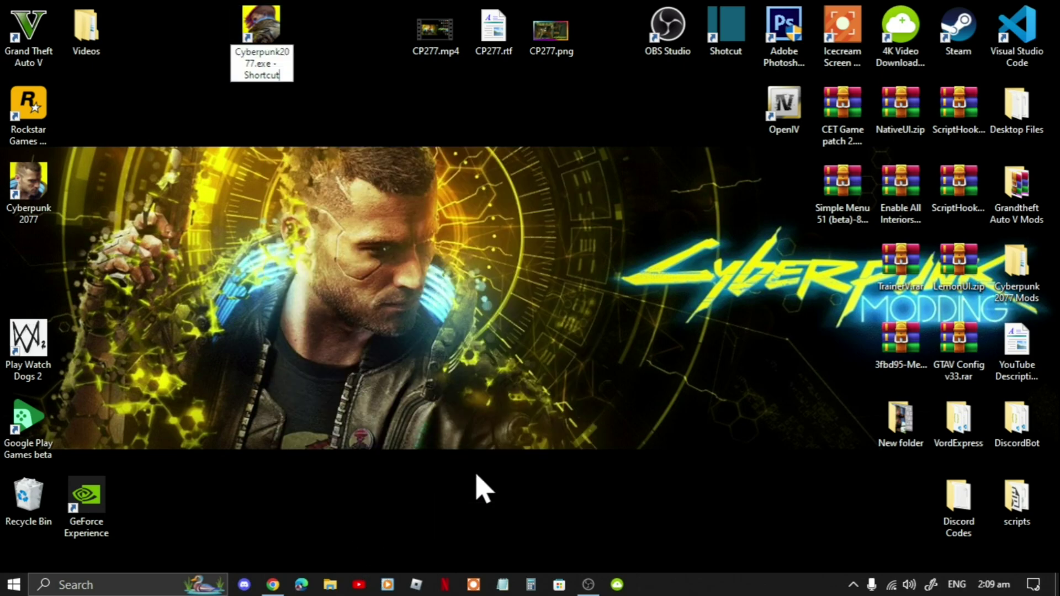
key(BackSpace)
key(BackSpace)
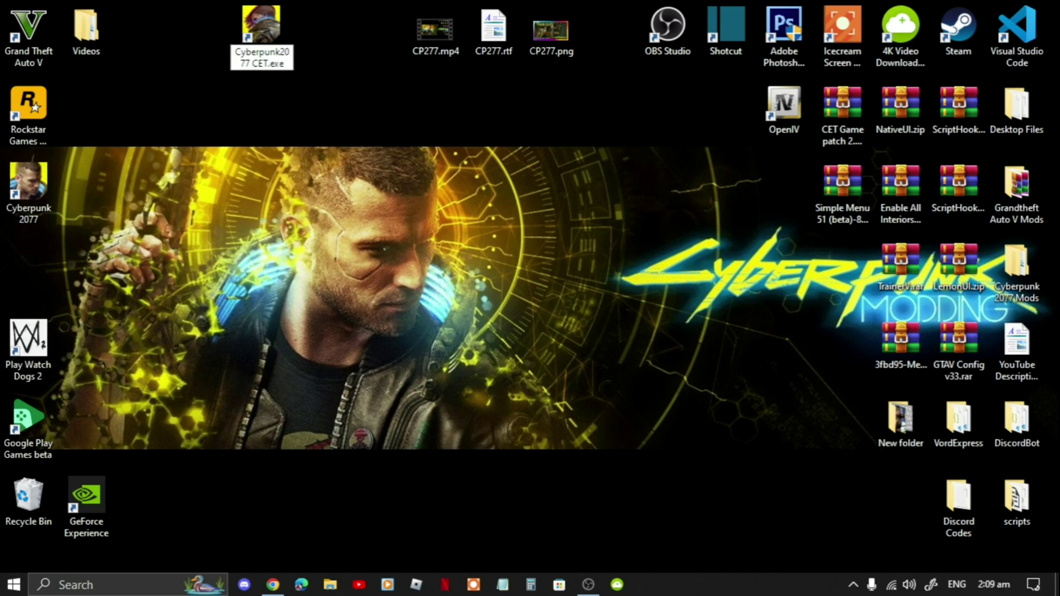
drag(267, 33, 28, 273)
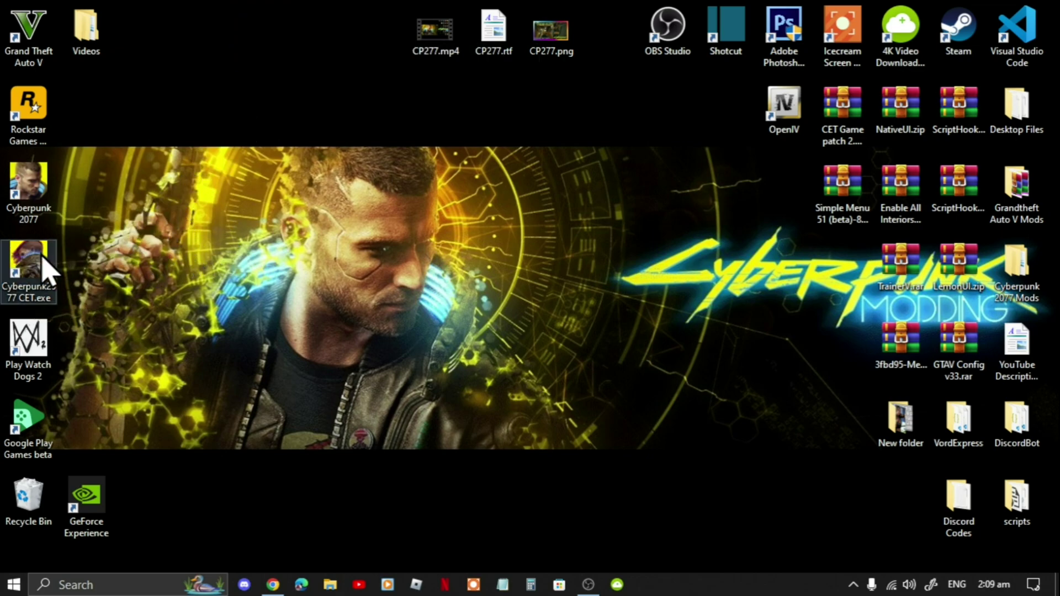
Step: Open the file location of the Cyberpunk2077 CET.exe desktop shortcut to check its target folder, and close the folder window
click(31, 189)
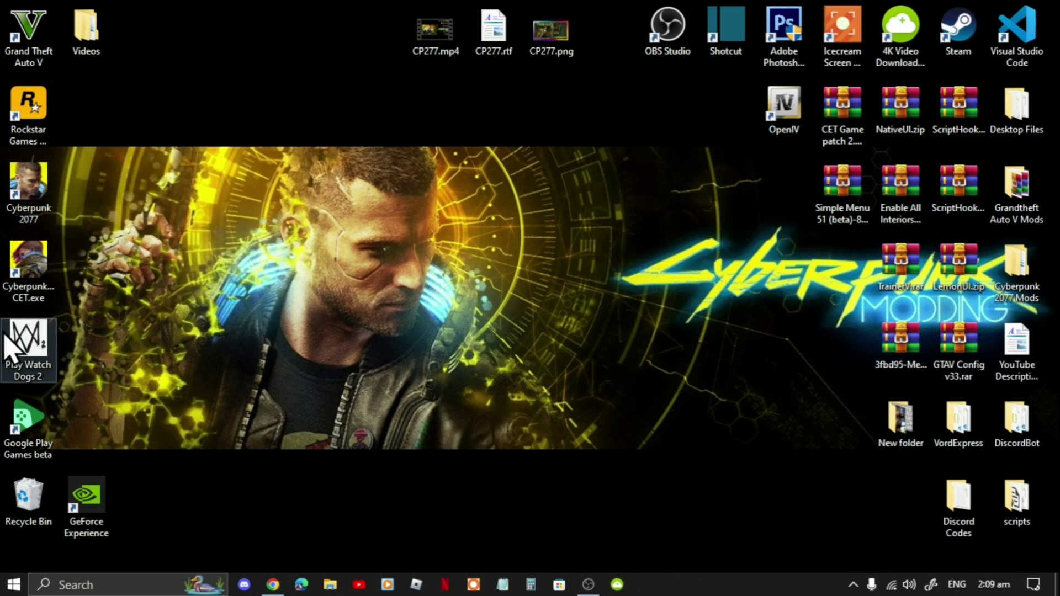
click(45, 276)
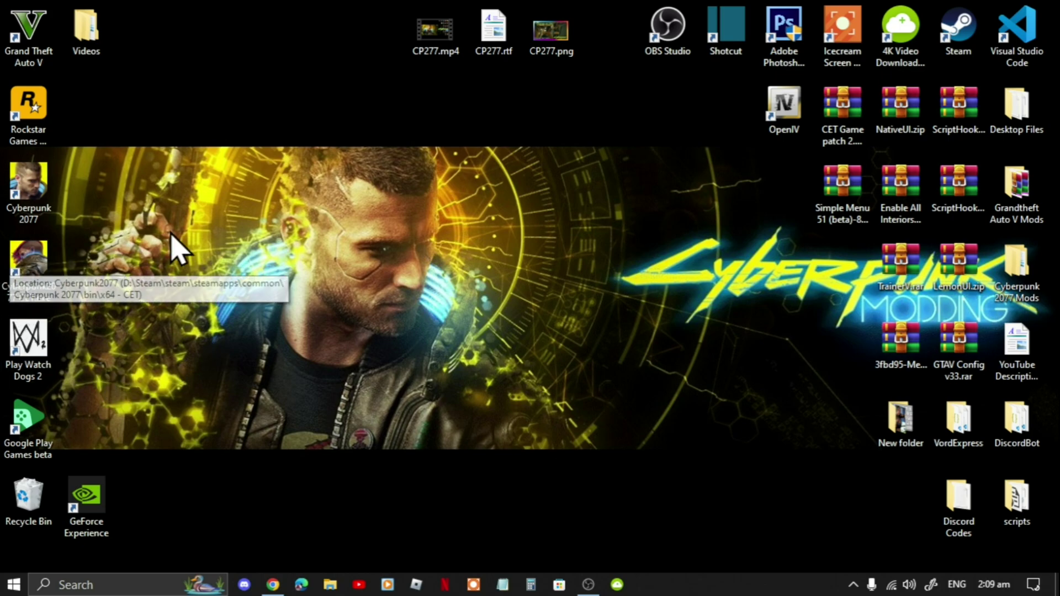
right_click(30, 262)
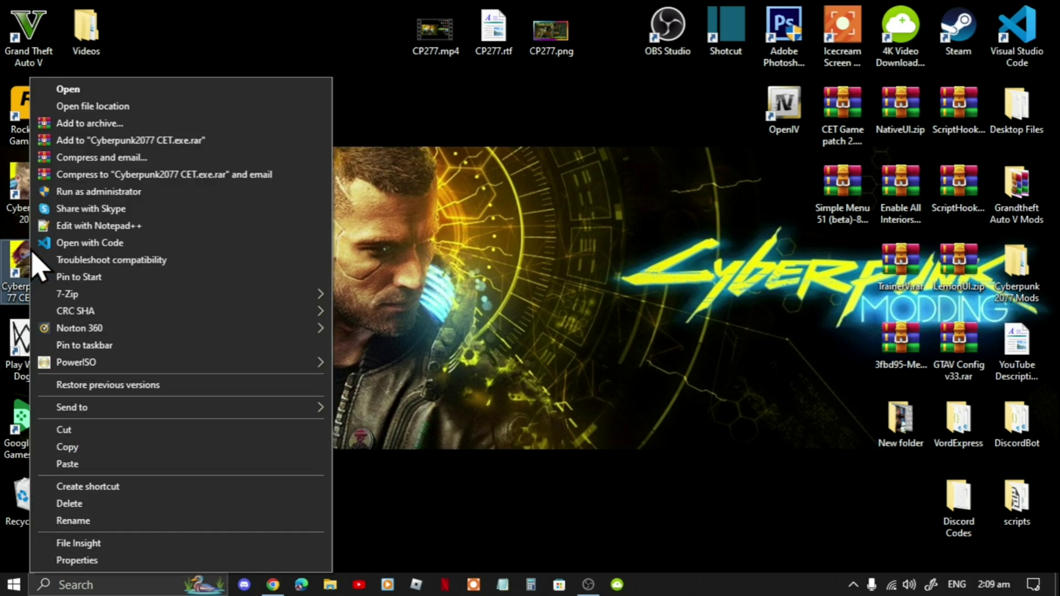
click(92, 108)
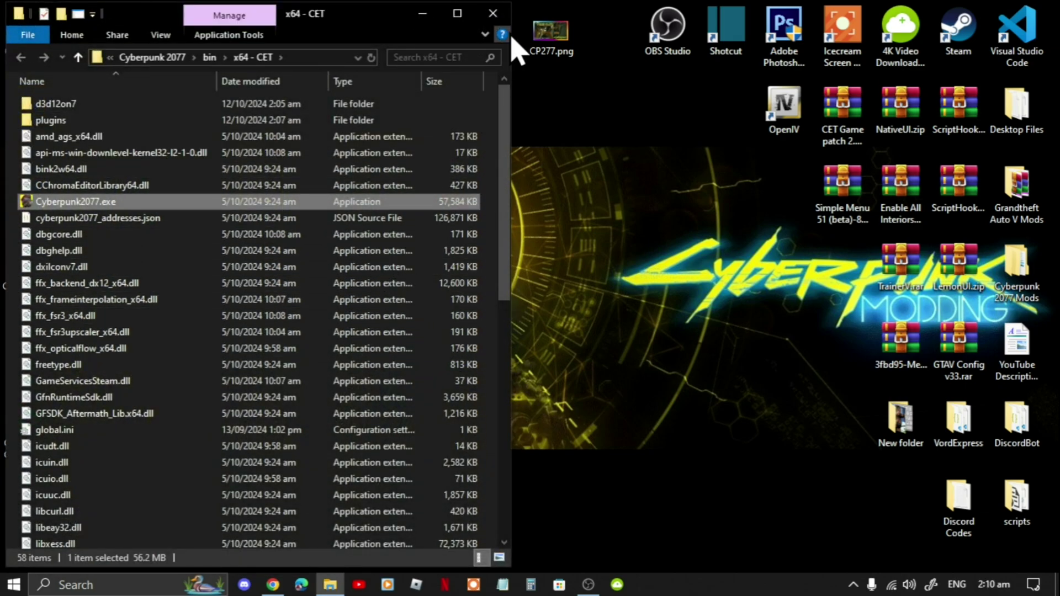
click(493, 13)
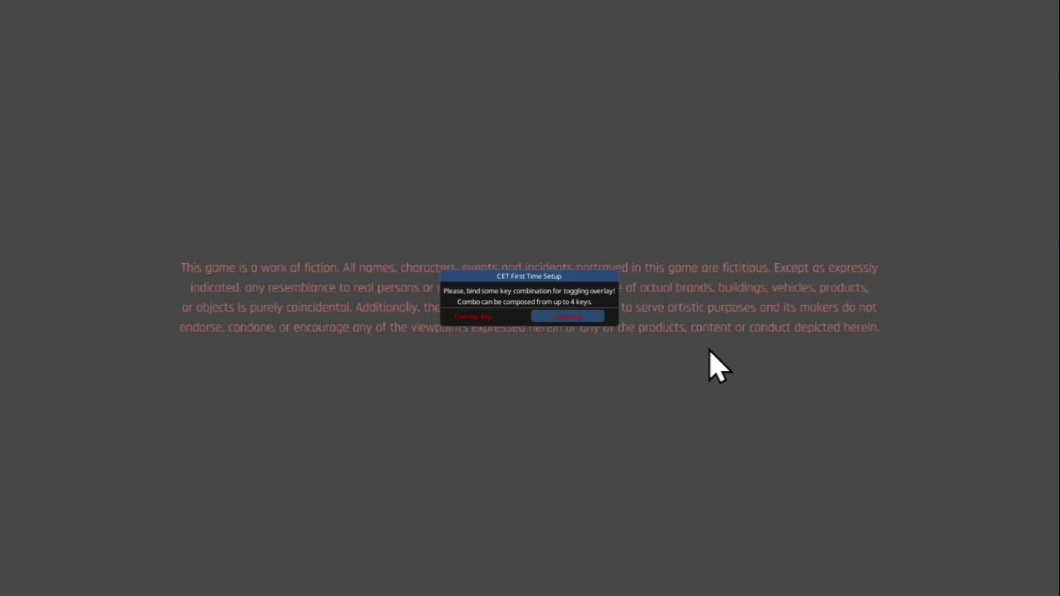
Step: Start binding the overlay key in the CET First Time Setup window of the modded Cyberpunk 2077
click(570, 318)
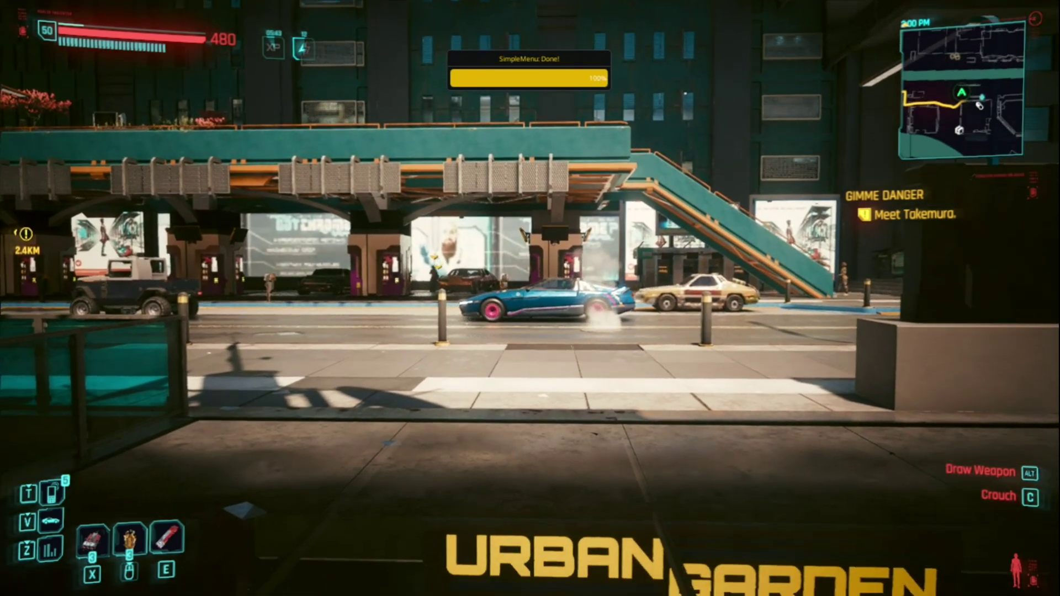
key(a)
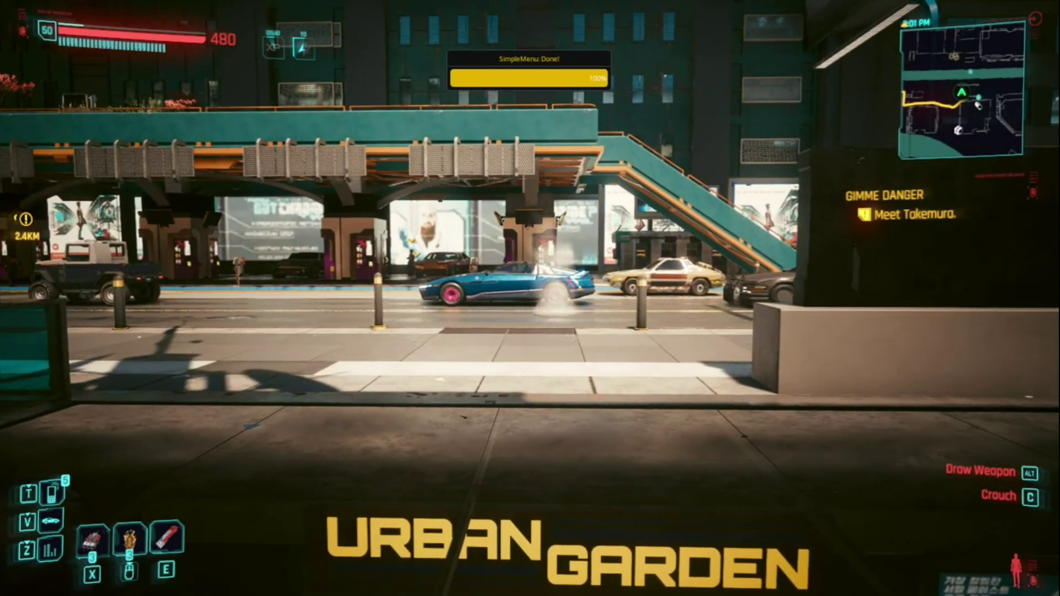
key(a)
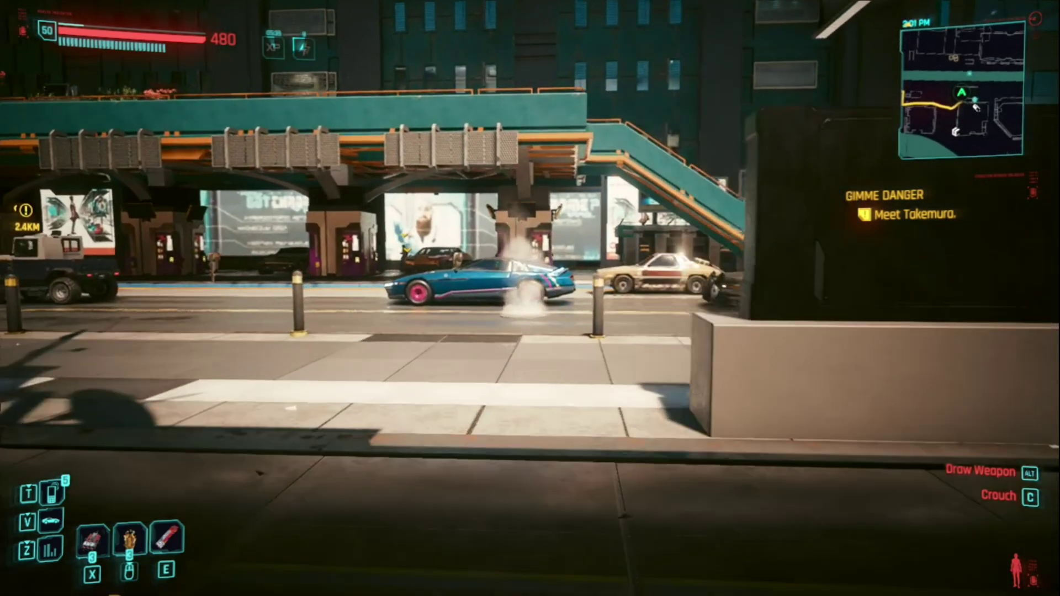
key(d)
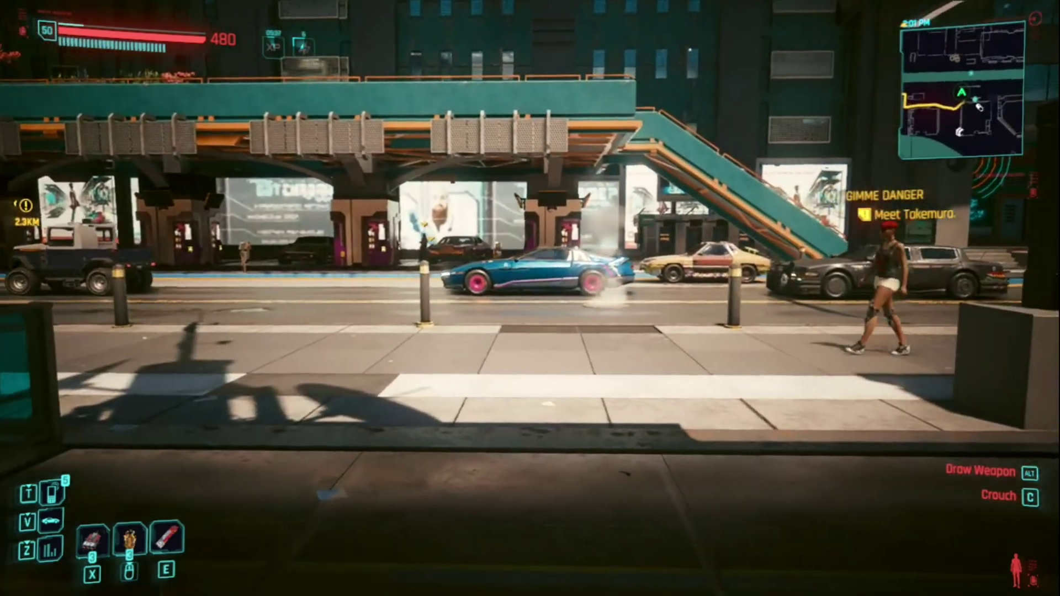
key(a)
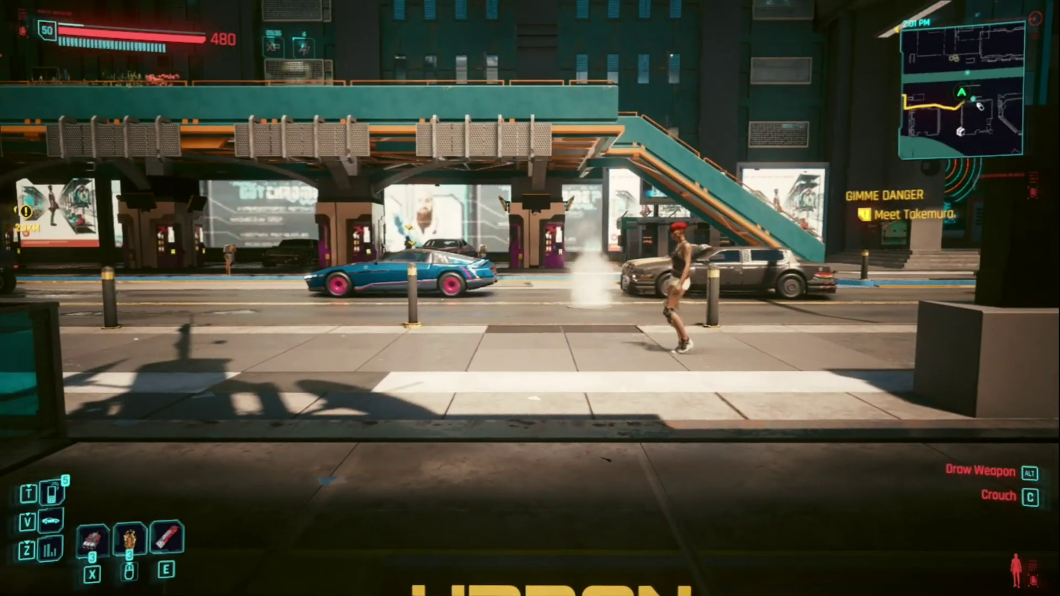
Step: Show the Cyber Engine Tweaks overlay and open the Main Cheats section of SimpleMenu's player options
key(grave)
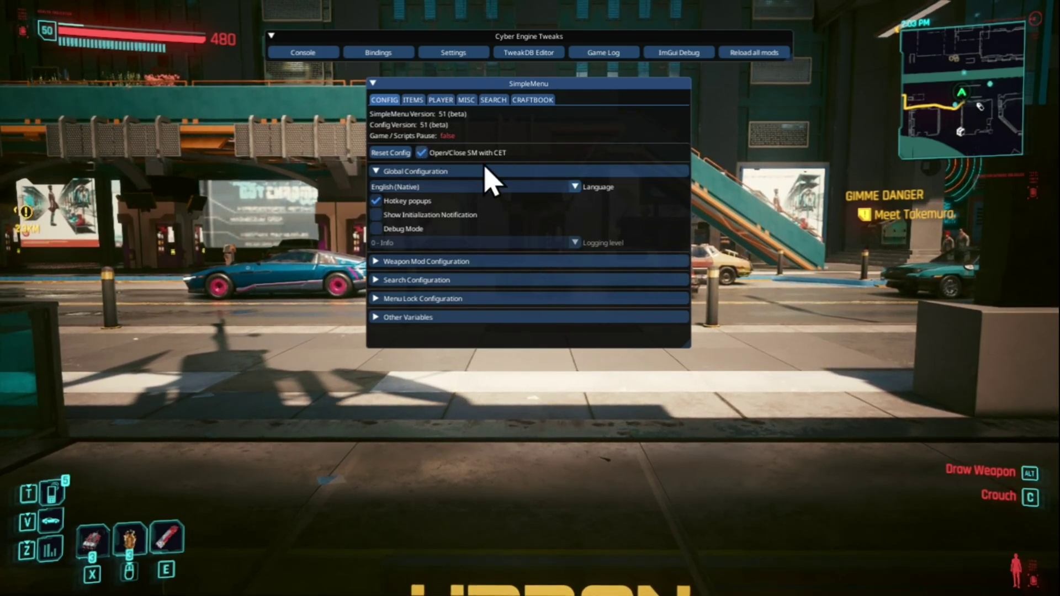
click(440, 100)
click(386, 116)
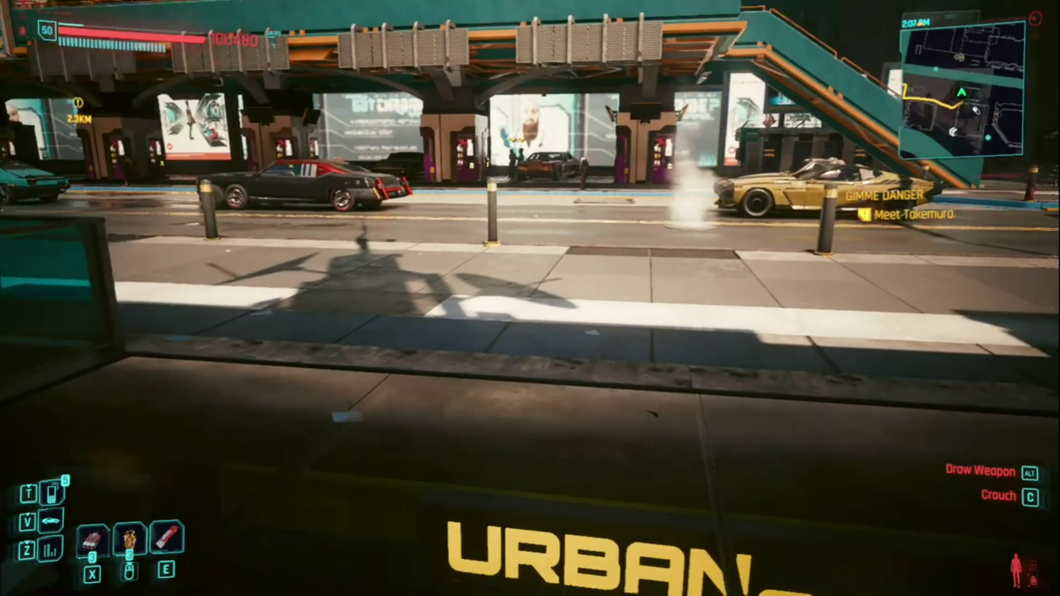
Step: Walk to the pawn shop and throw two grenades at close range to test the player's resistance to damage
mouse_move(530, 298)
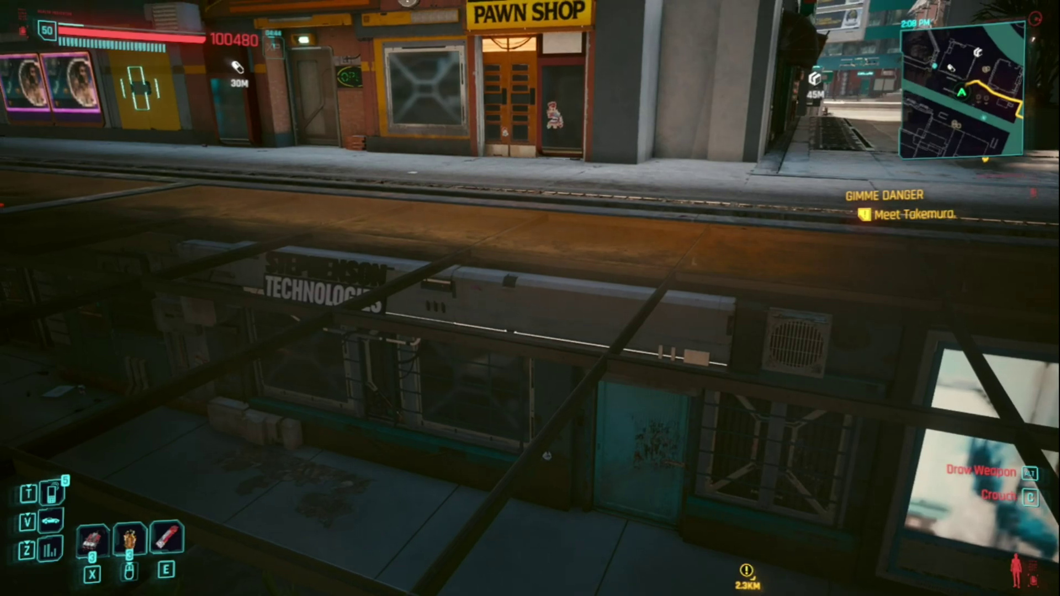
key(w)
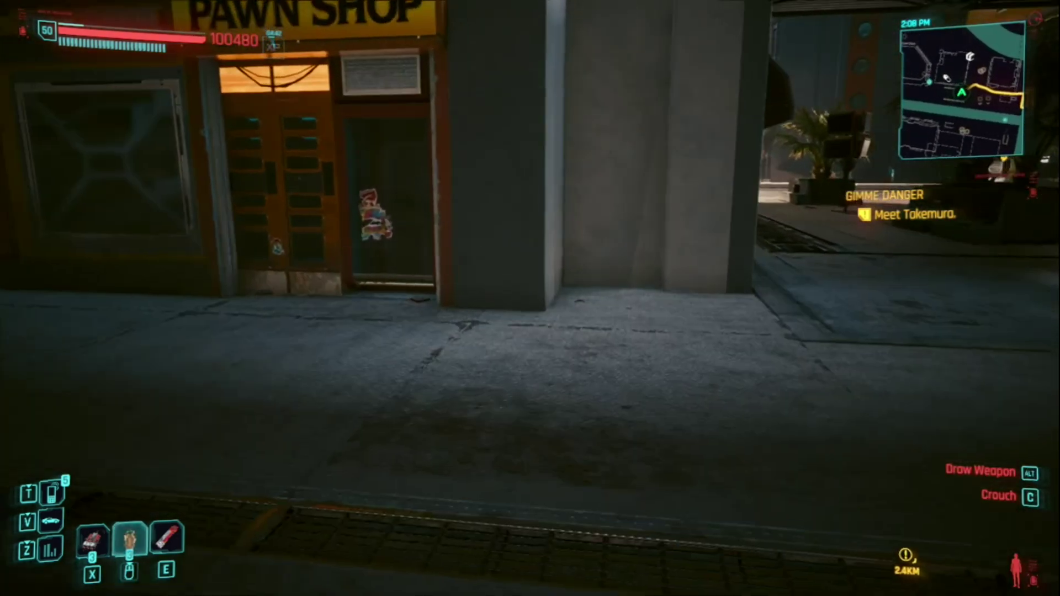
middle_click(530, 298)
mouse_move(530, 298)
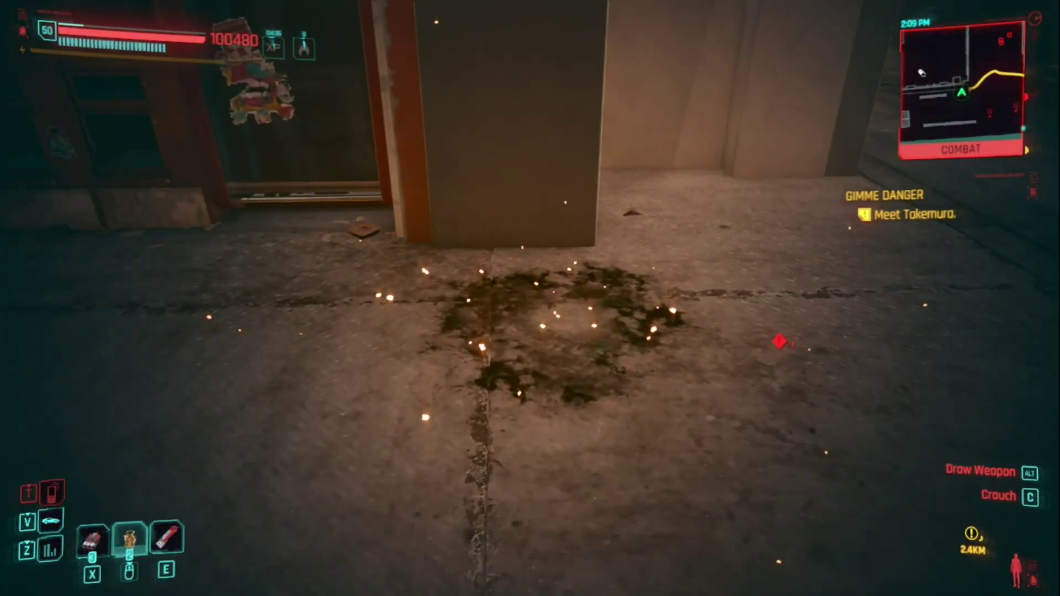
middle_click(530, 298)
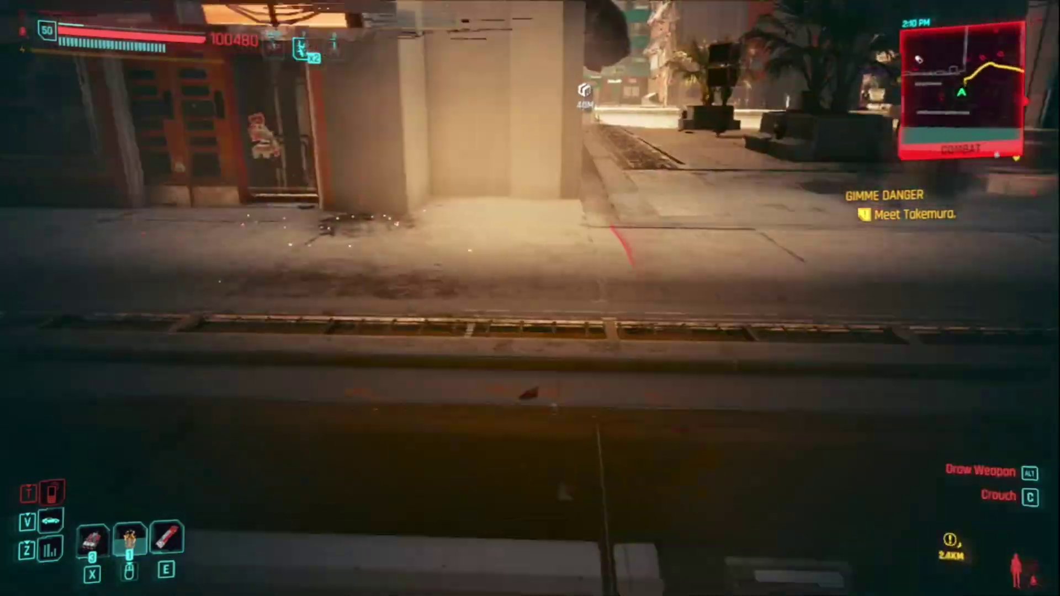
key(w)
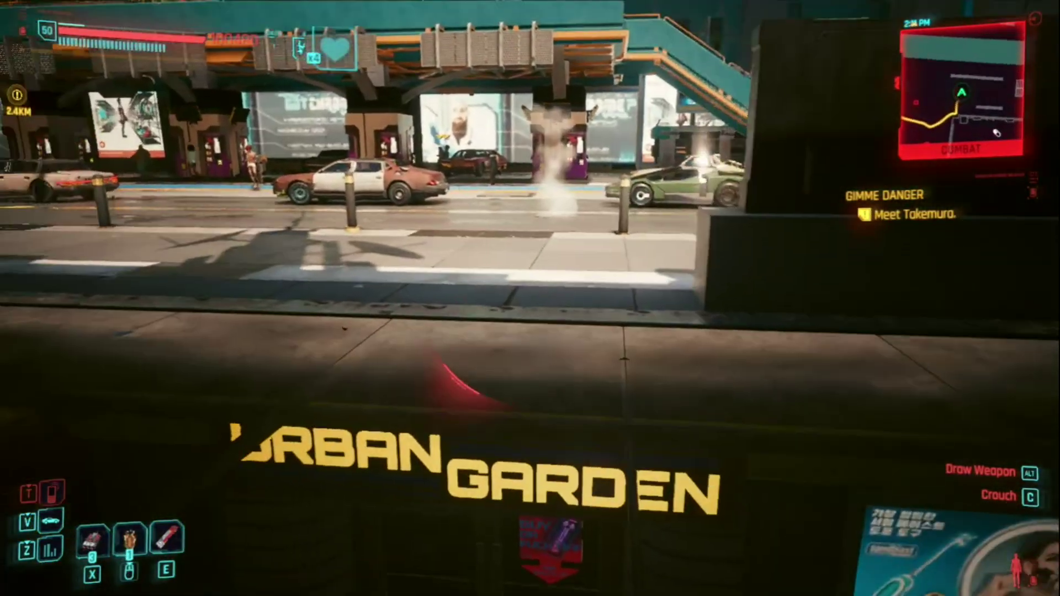
key(w)
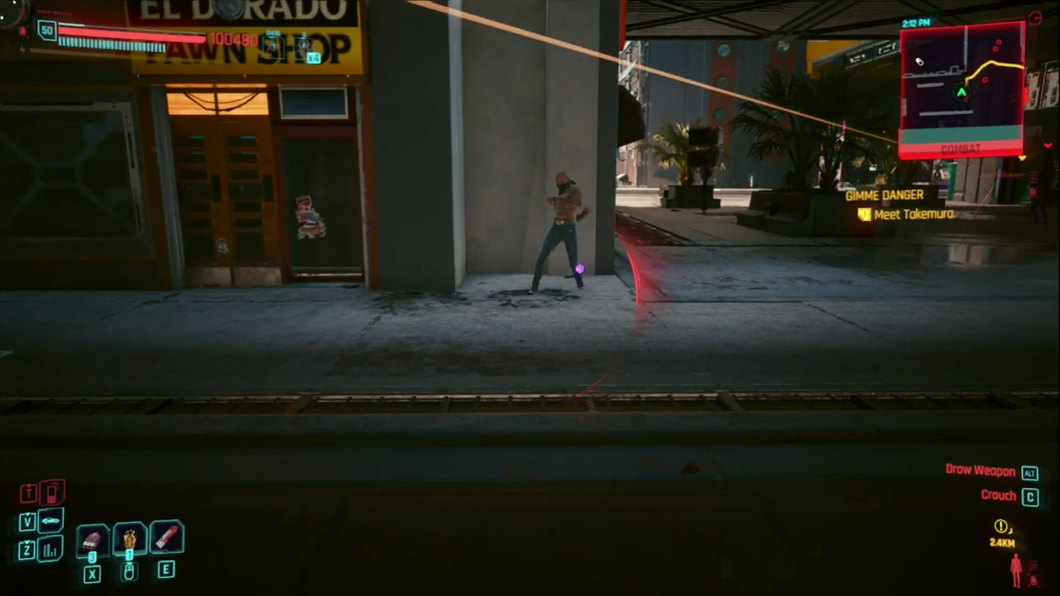
Step: Teleport to V's Apartment using SimpleMenu's Quick Teleports and hide the overlay
key(grave)
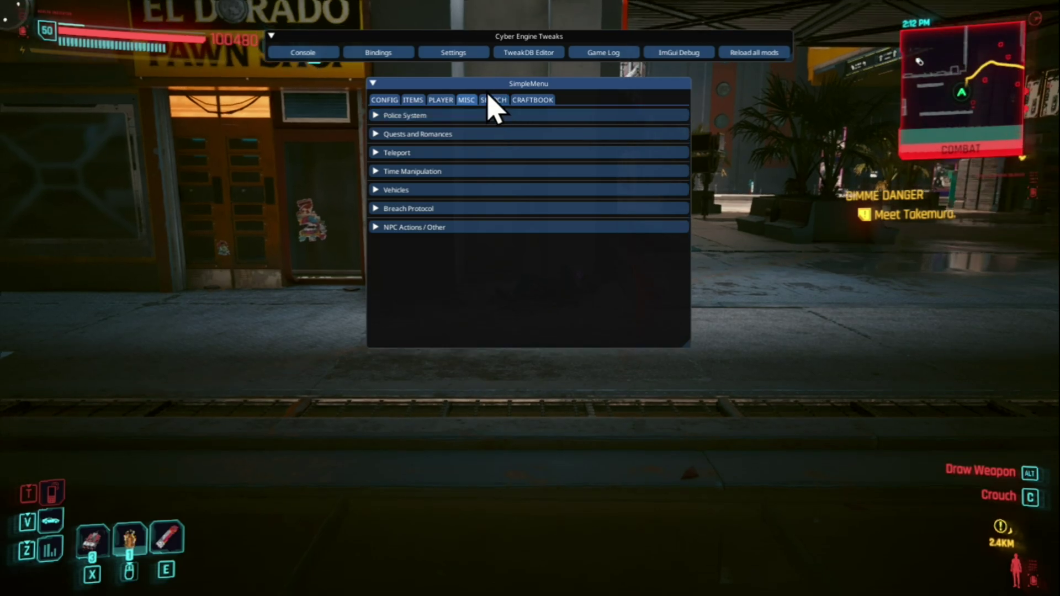
click(414, 153)
scroll(599, 265, down, 4)
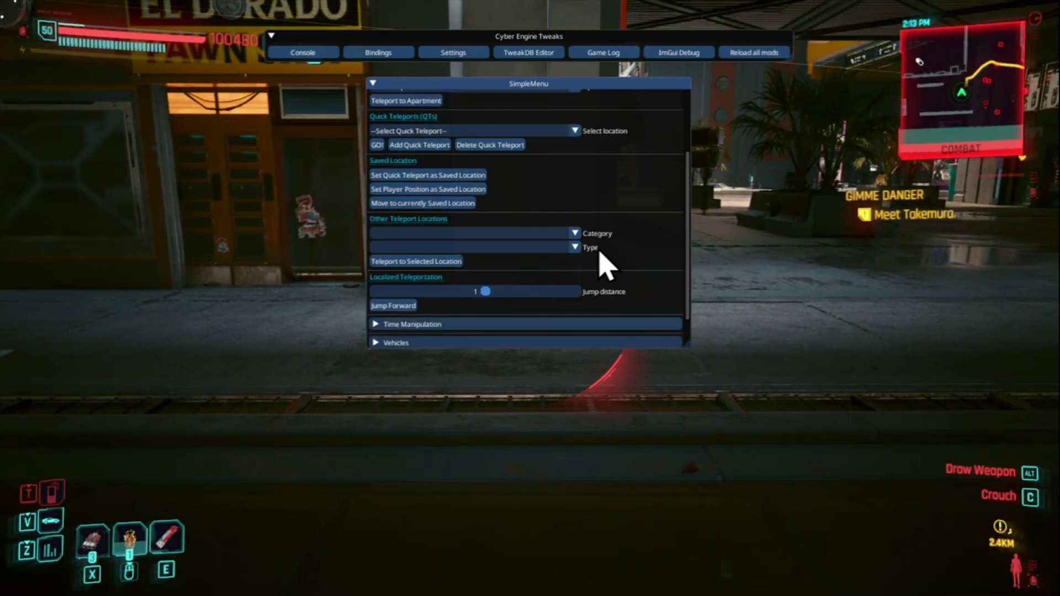
scroll(608, 265, up, 2)
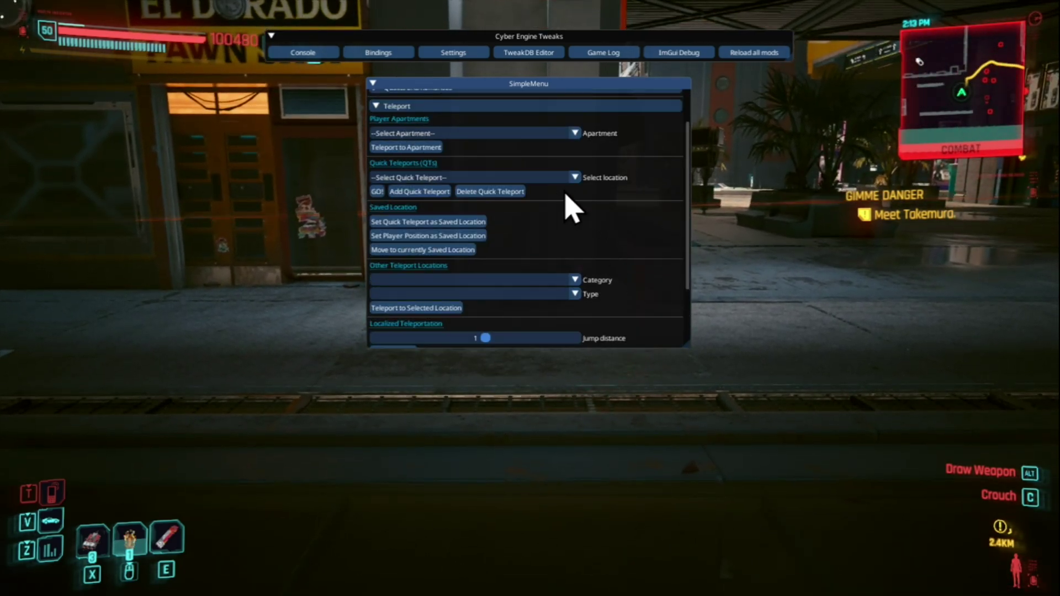
click(574, 178)
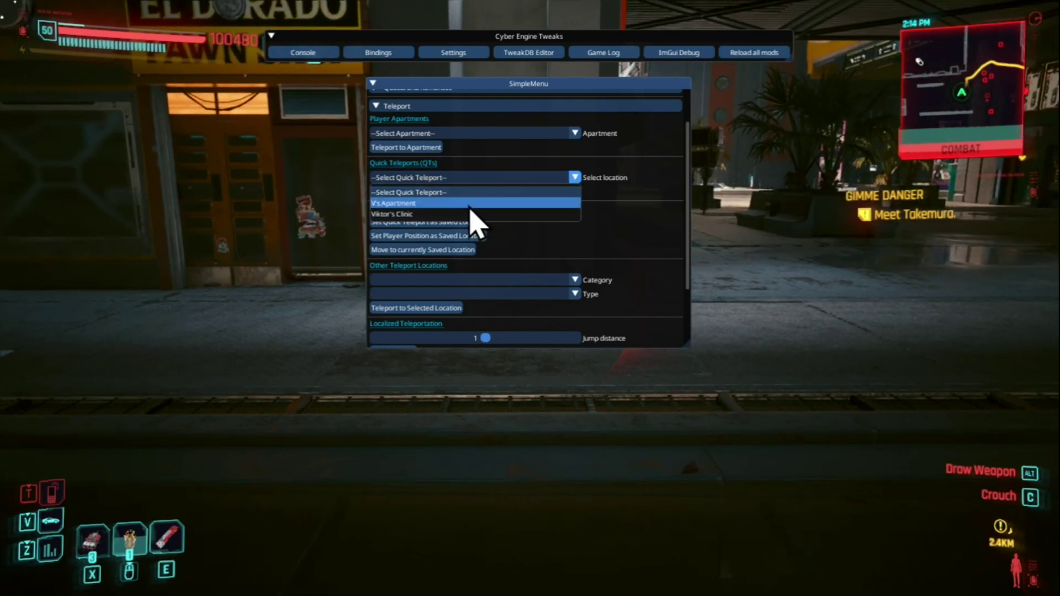
click(403, 204)
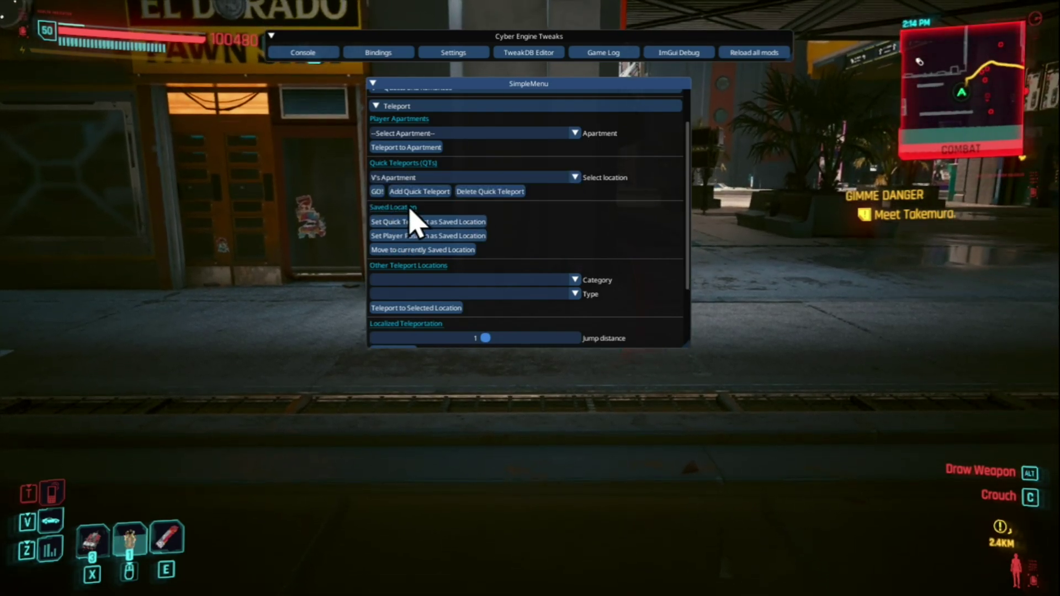
click(378, 193)
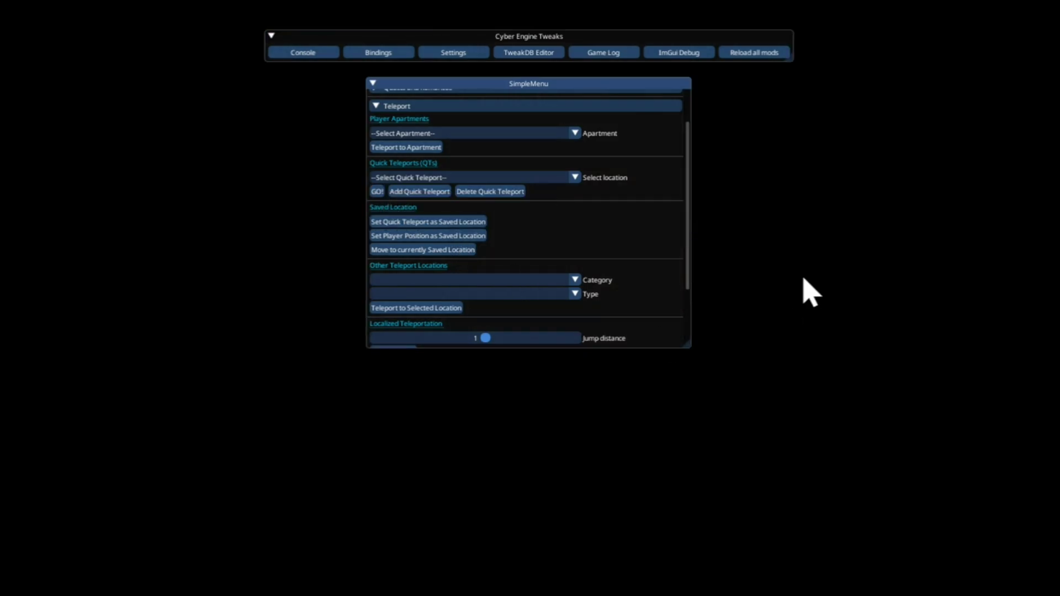
key(grave)
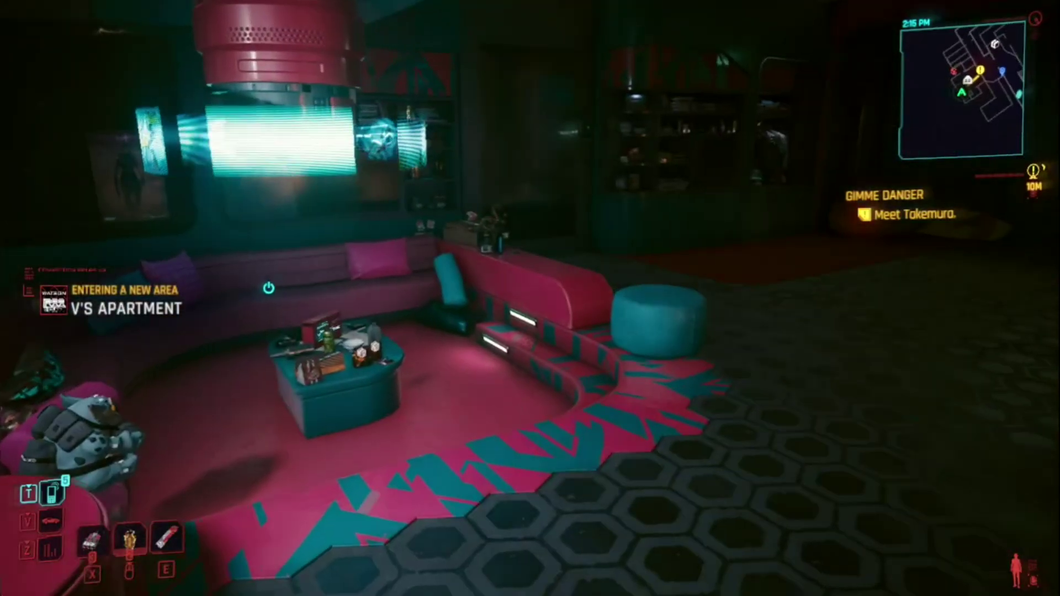
key(w)
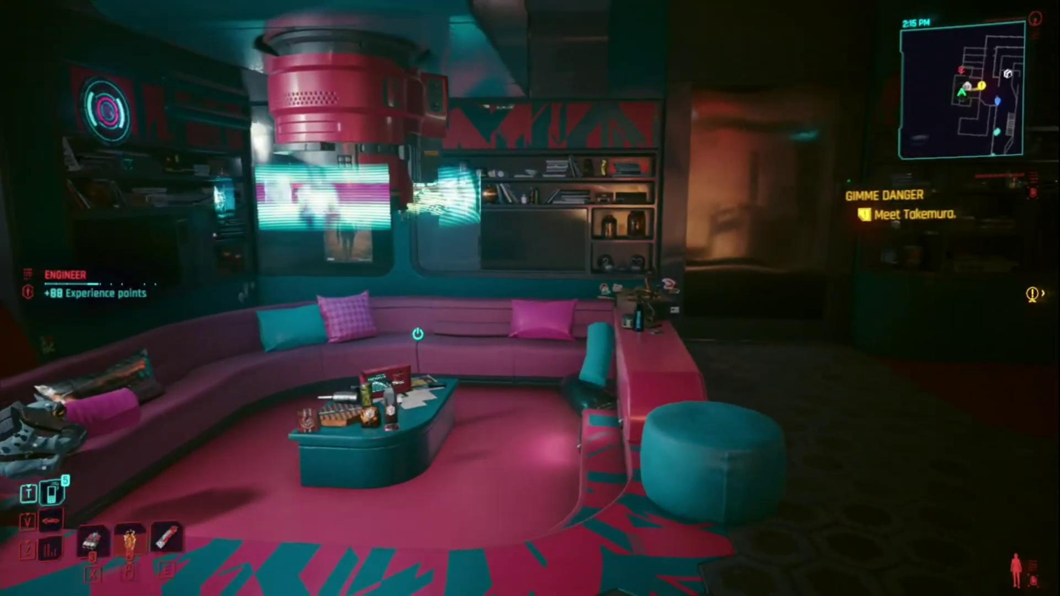
Step: Bring back the overlay and examine the Teleport options, including the Category and Type choices for other teleport locations
key(grave)
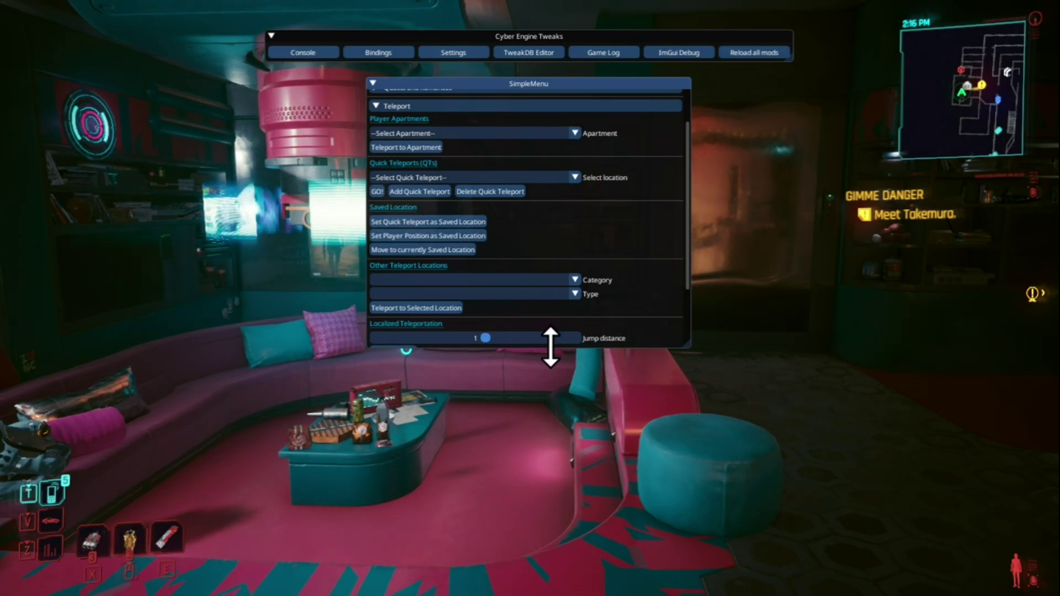
scroll(610, 274, down, 2)
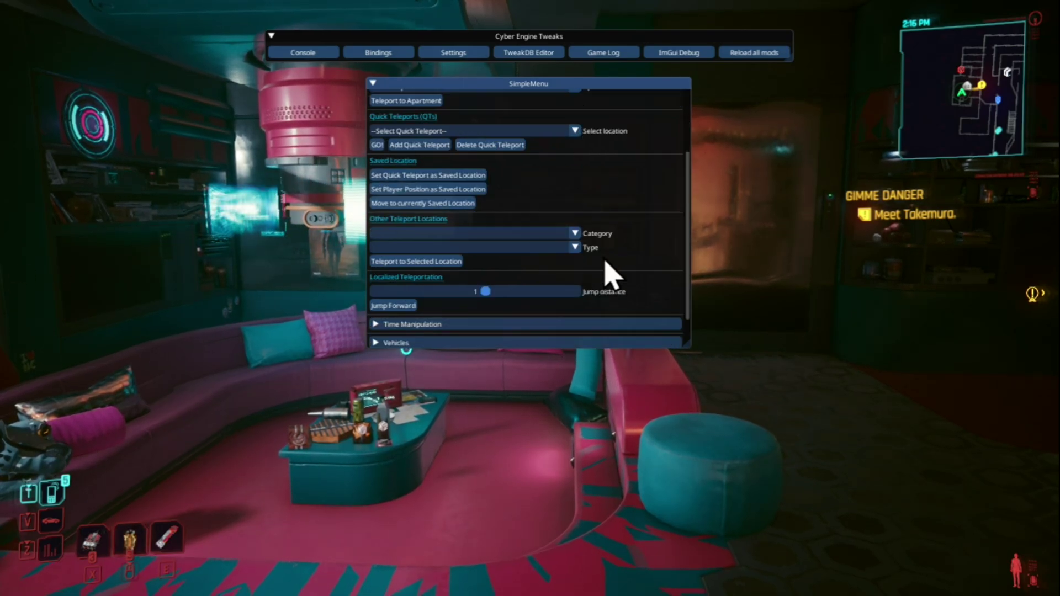
scroll(610, 274, up, 4)
scroll(610, 273, down, 2)
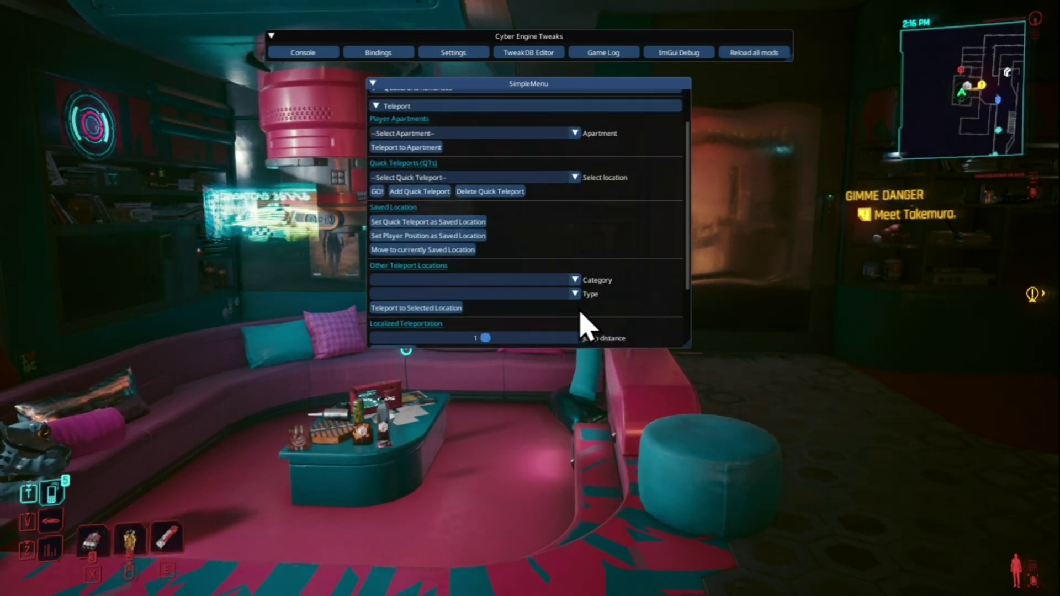
click(575, 299)
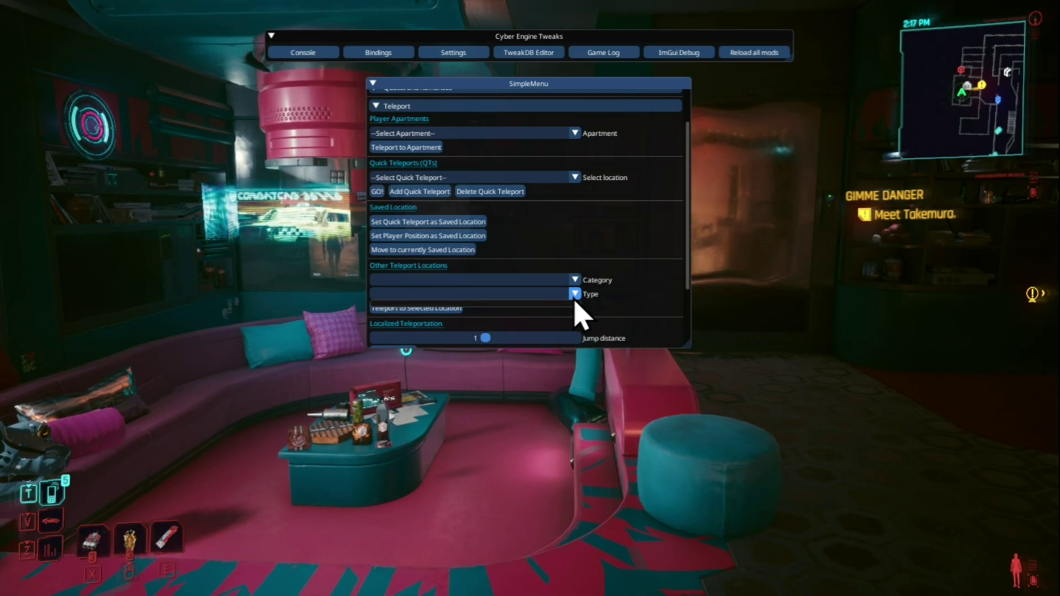
click(575, 280)
click(575, 280)
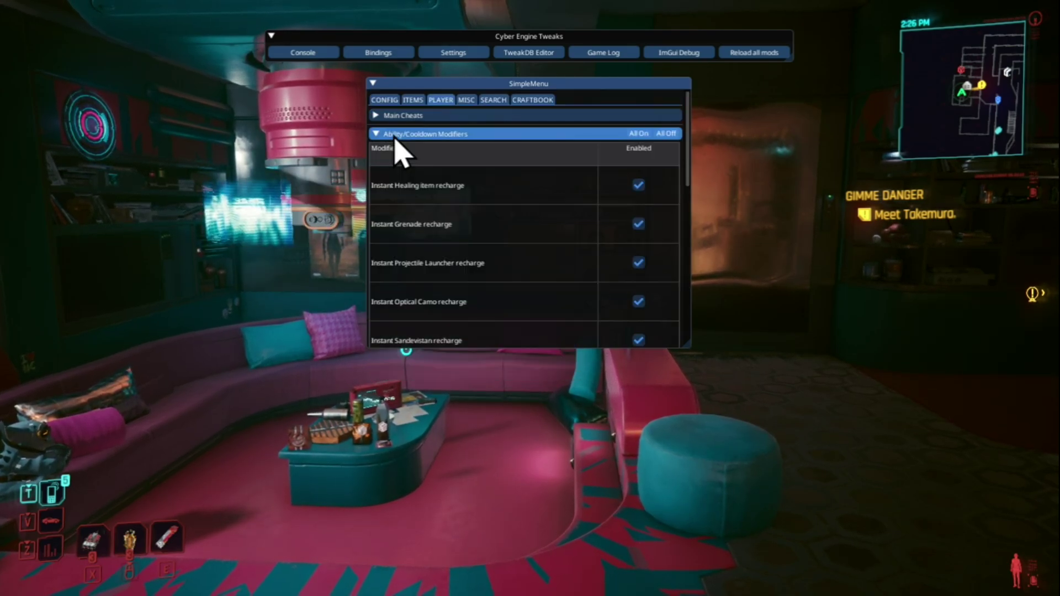
Step: Look through SimpleMenu's Main Cheats and its global configuration options, and hide the overlay
click(395, 136)
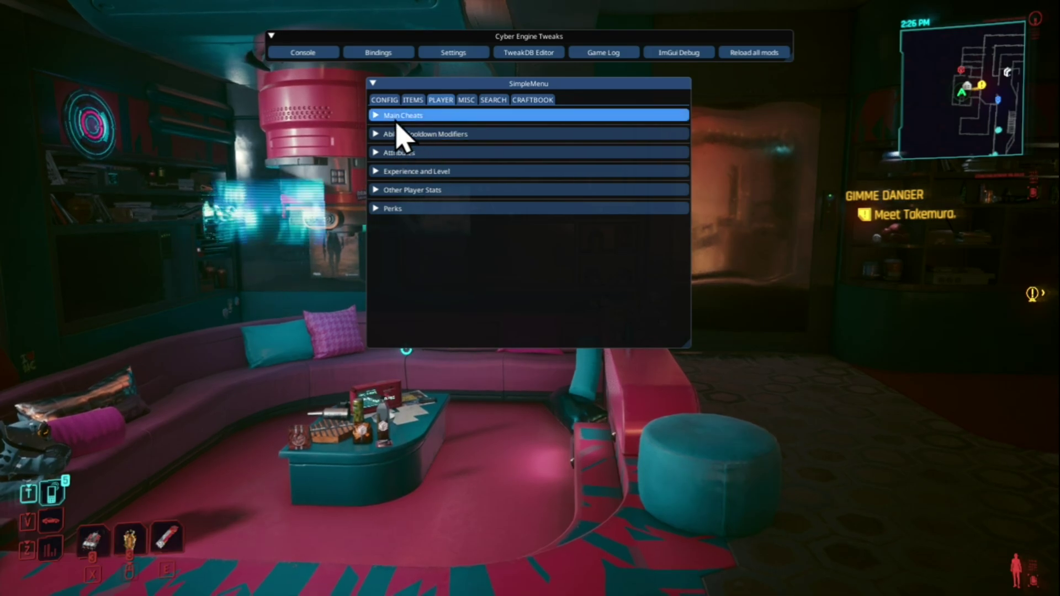
click(396, 117)
click(397, 117)
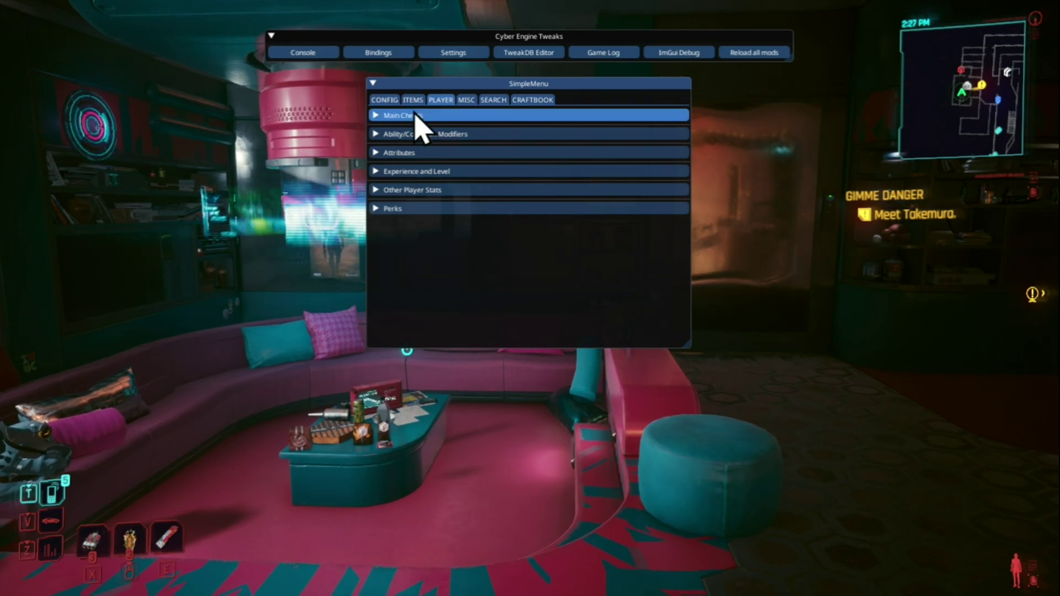
click(393, 101)
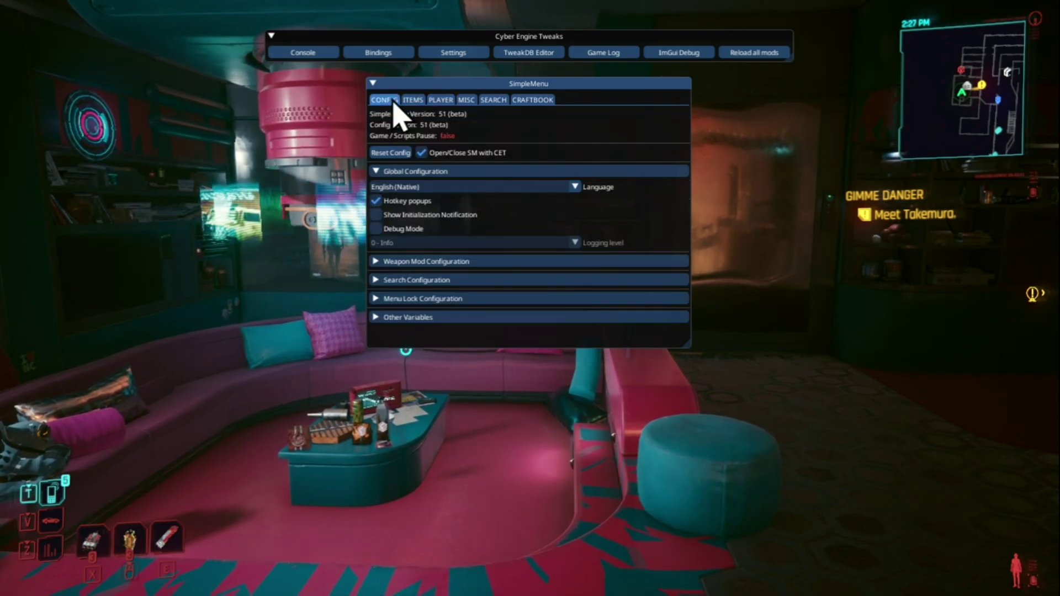
mouse_move(477, 223)
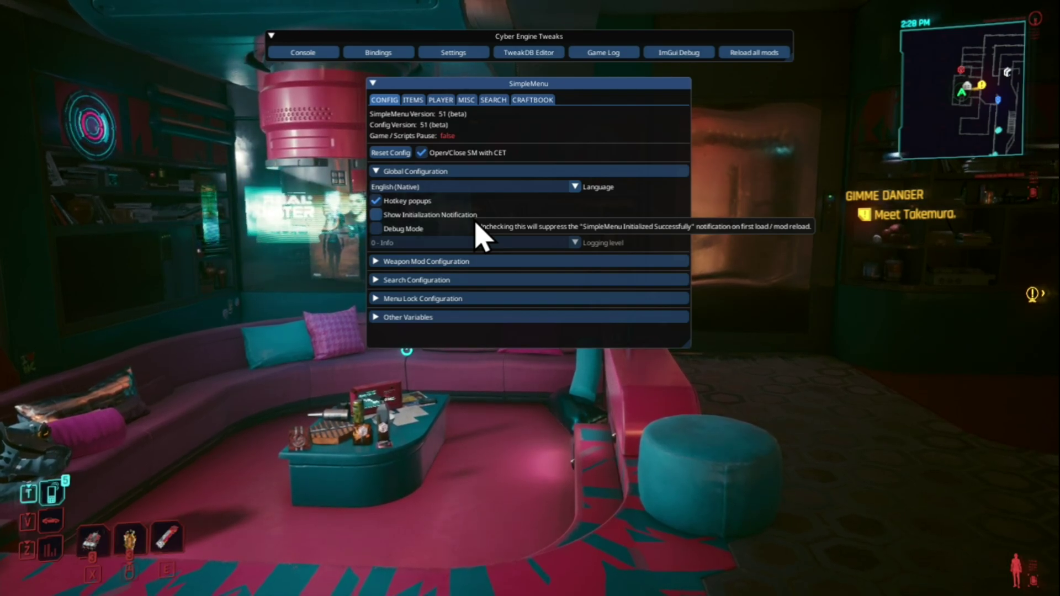
key(grave)
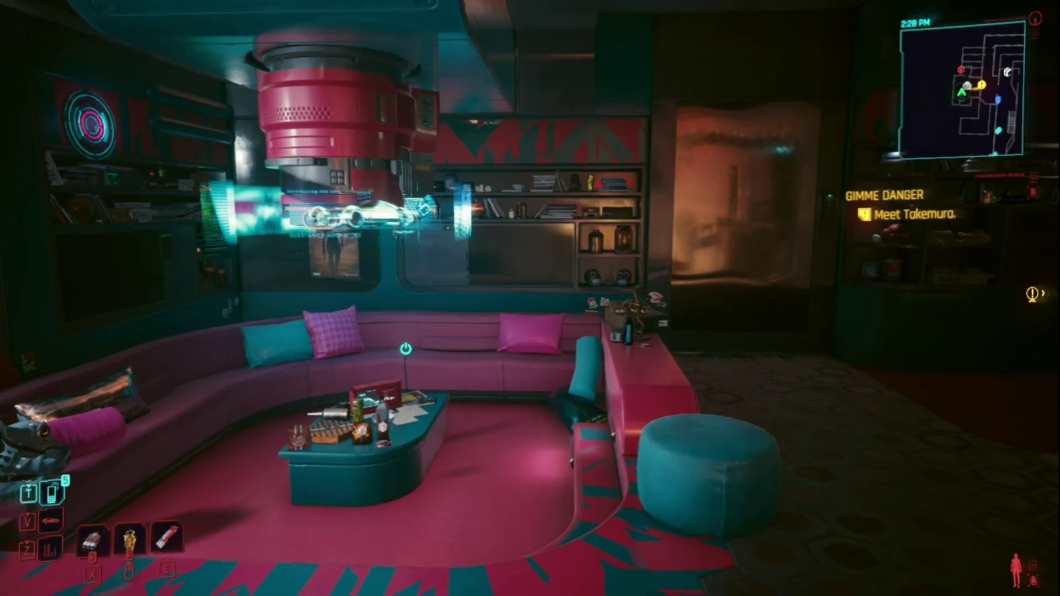